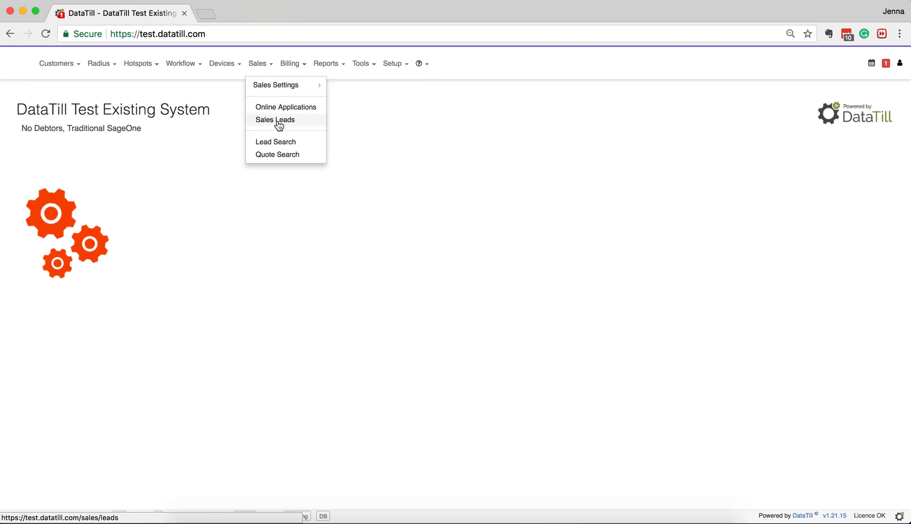
- Open the Sales Leads workflow page from the Sales menu
left_click(302, 123)
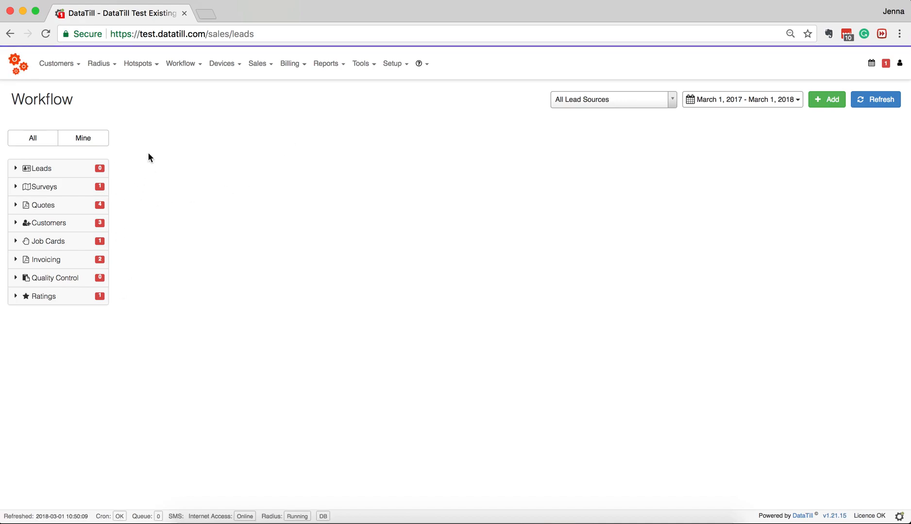
- Switch the workflow view to Mine only, then back to All items
left_click(24, 136)
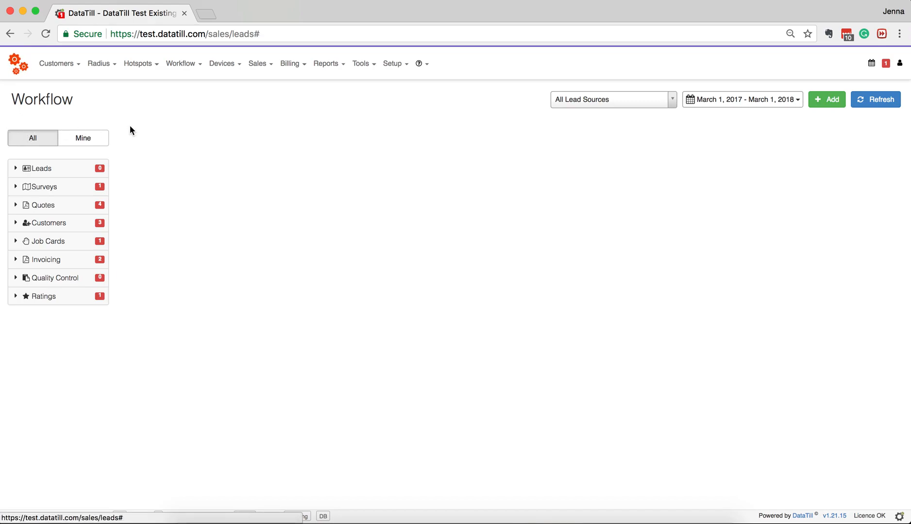
left_click(83, 138)
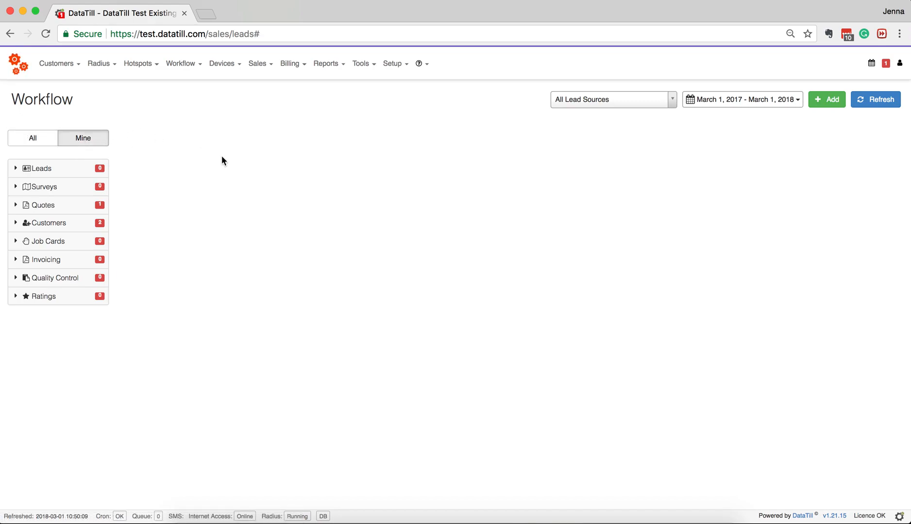
left_click(30, 137)
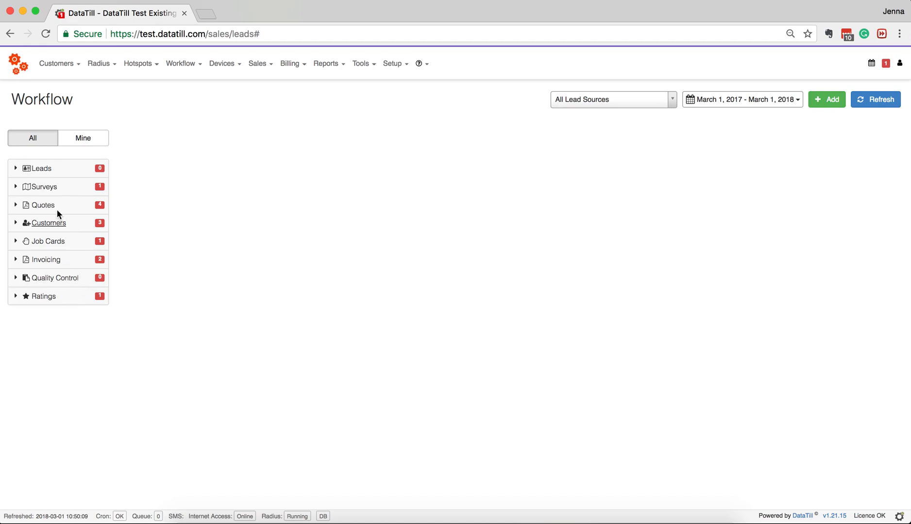
- Expand Leads, list the New leads and start a new sales lead
left_click(43, 170)
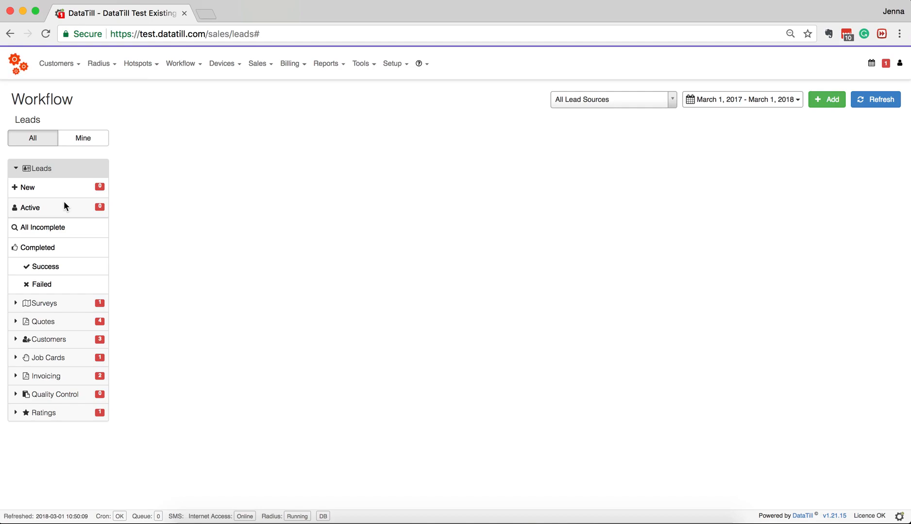
left_click(37, 189)
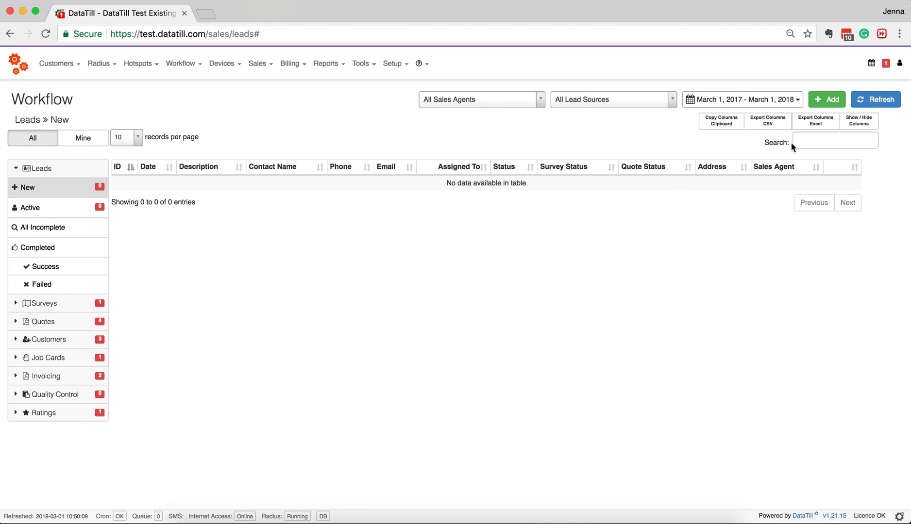
left_click(832, 106)
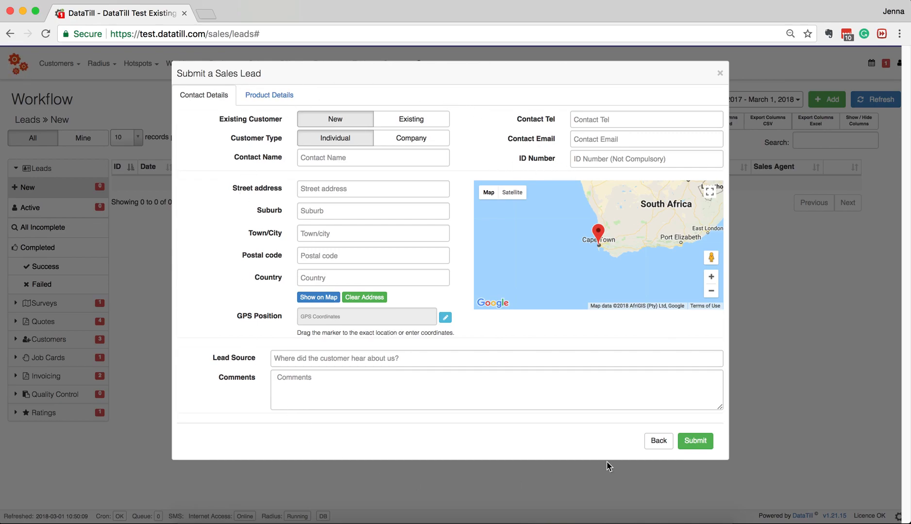
- Submit the empty lead form to reveal required fields, then browse the existing customers list
left_click(689, 445)
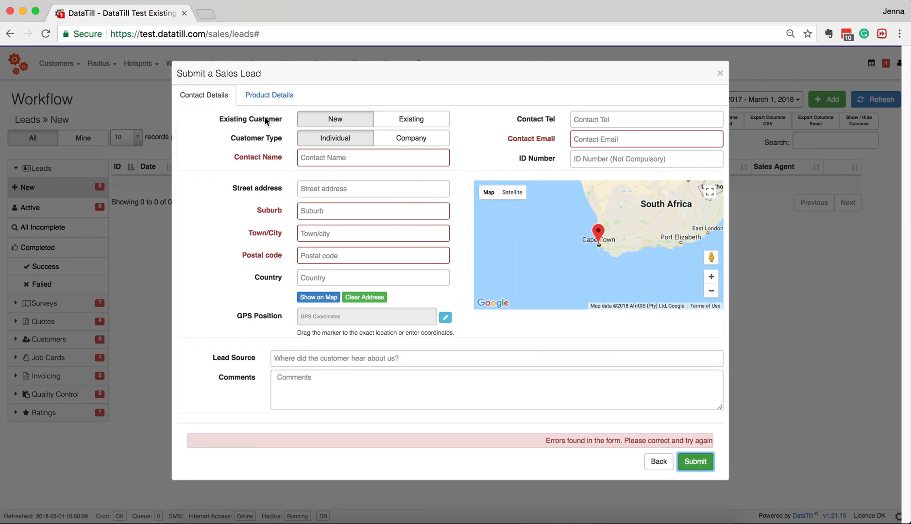
left_click(398, 118)
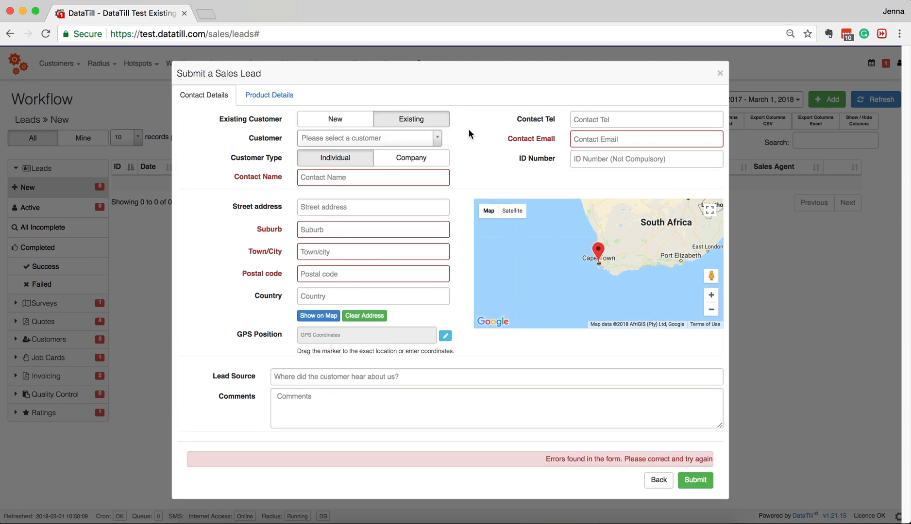
left_click(428, 137)
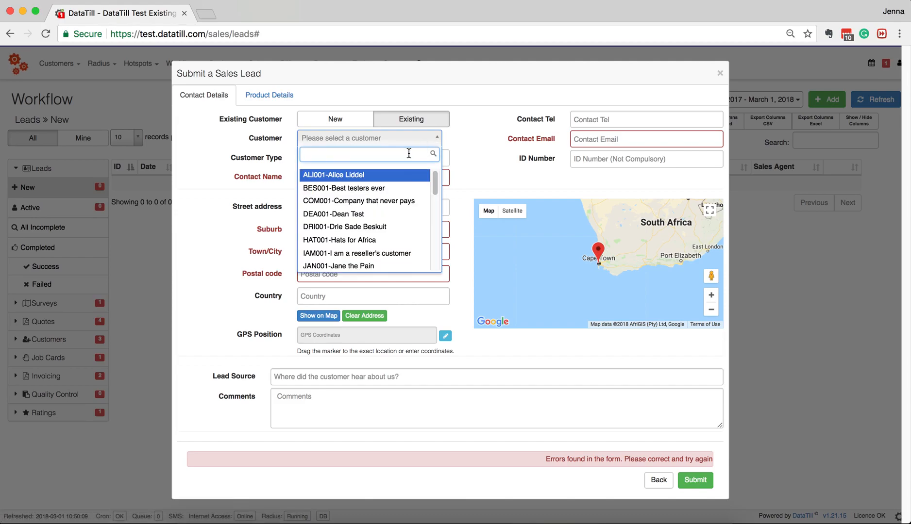
scroll(396, 182, "down", 3)
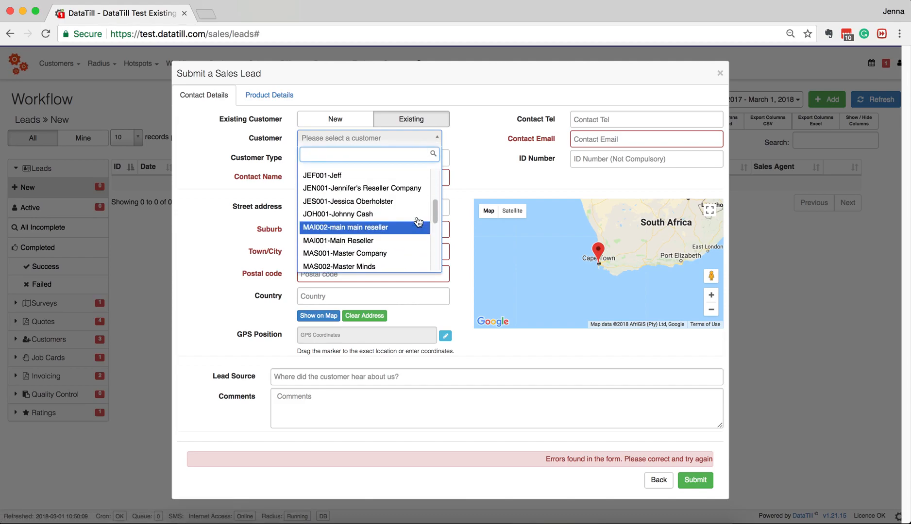
- Set the lead back to a New customer of type Individual
left_click(349, 124)
left_click(336, 123)
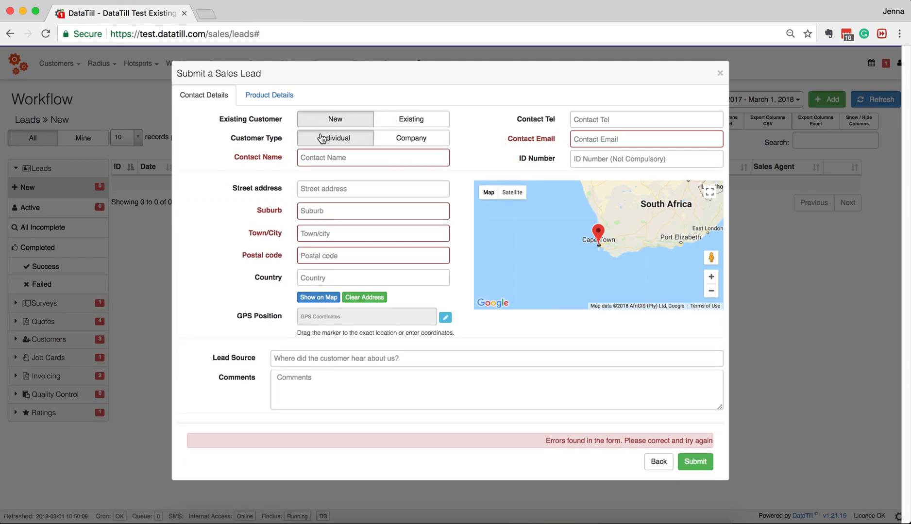
left_click(402, 141)
left_click(346, 139)
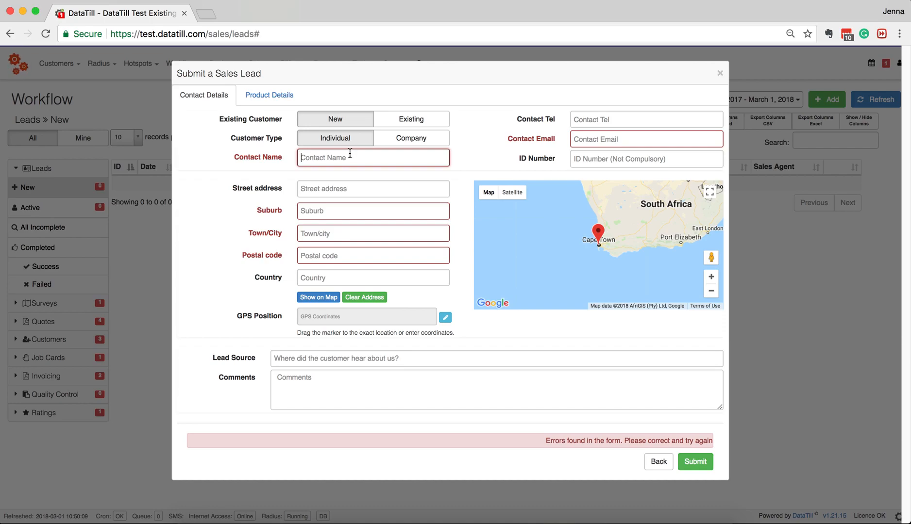
- Enter contact name Test, fill in the street address and suburb, and show it on the map
type("Test")
key("Tab")
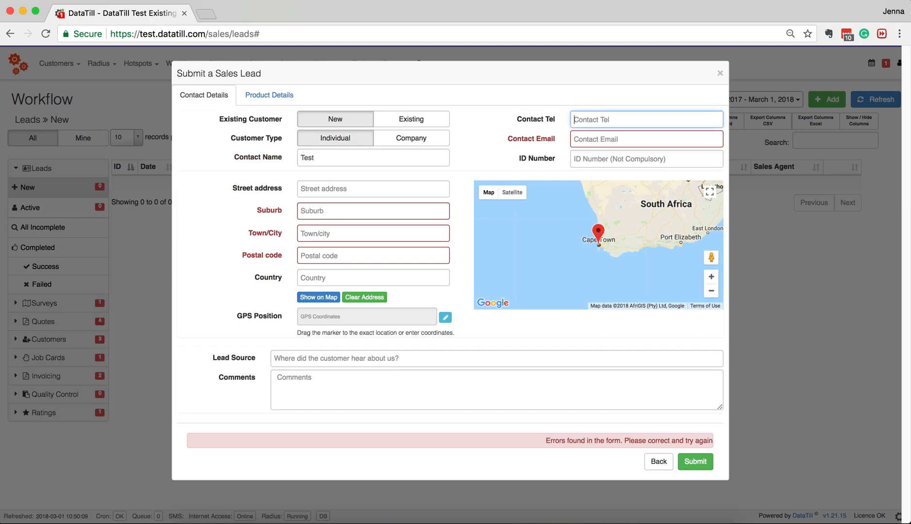
left_click(349, 185)
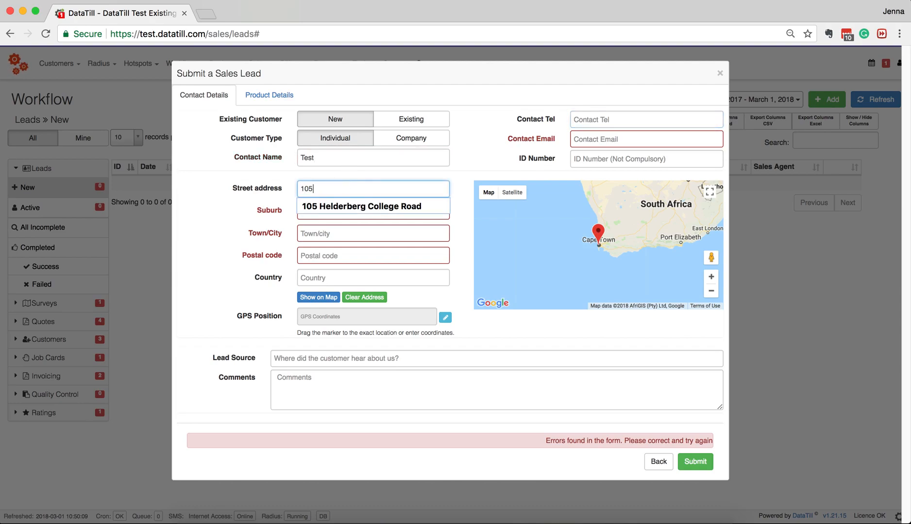
left_click(344, 205)
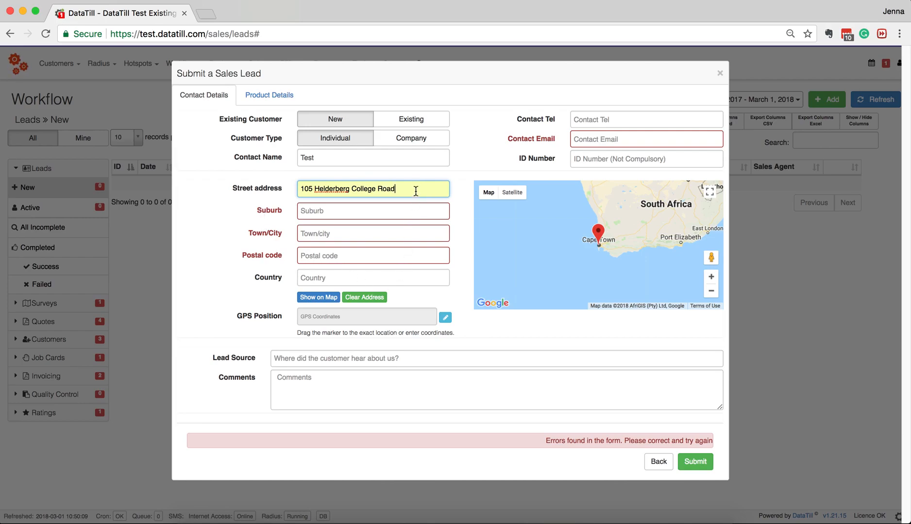
left_click(407, 211)
type("Die")
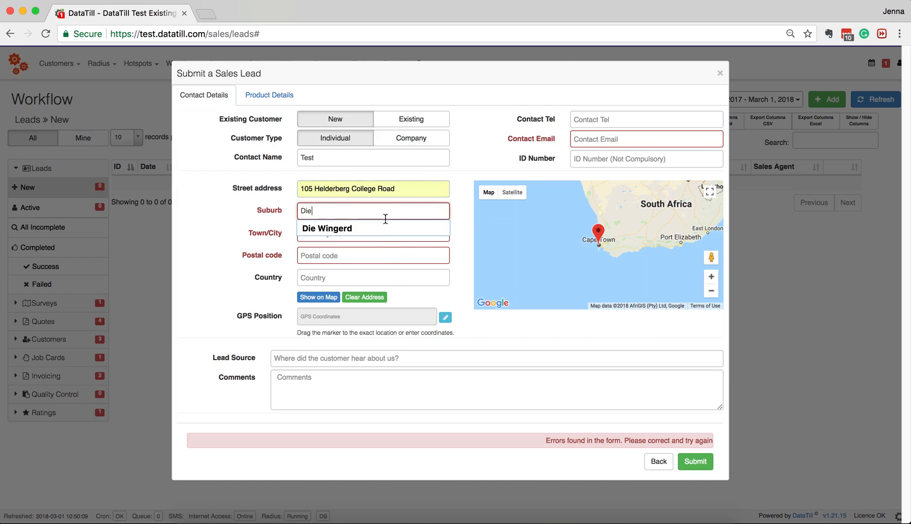
left_click(384, 226)
left_click(319, 298)
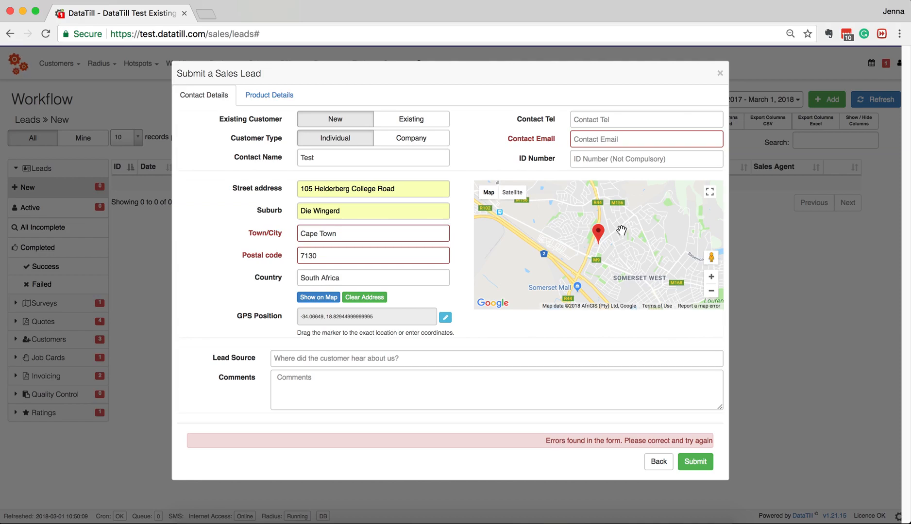
- Fill in the contact's e-mail, set lead source to Radio, and submit the lead
left_click(641, 141)
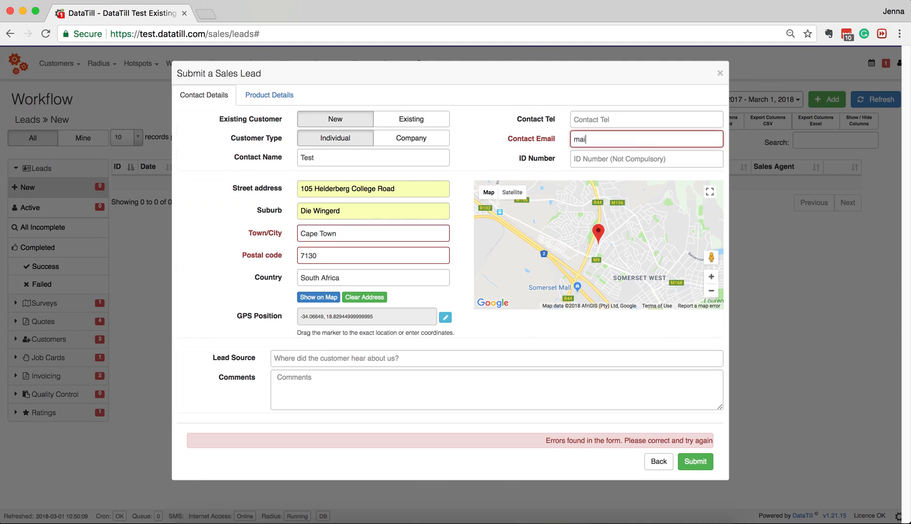
left_click(345, 360)
type("Ra")
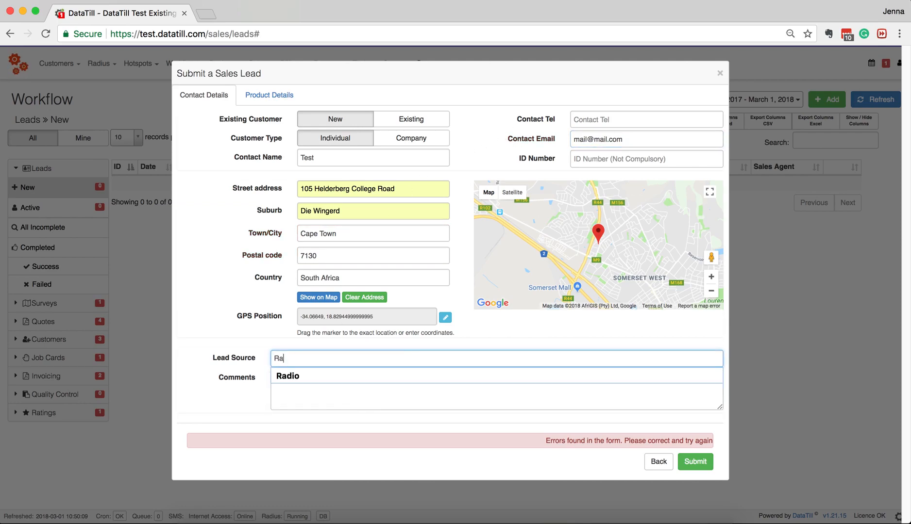
left_click(355, 379)
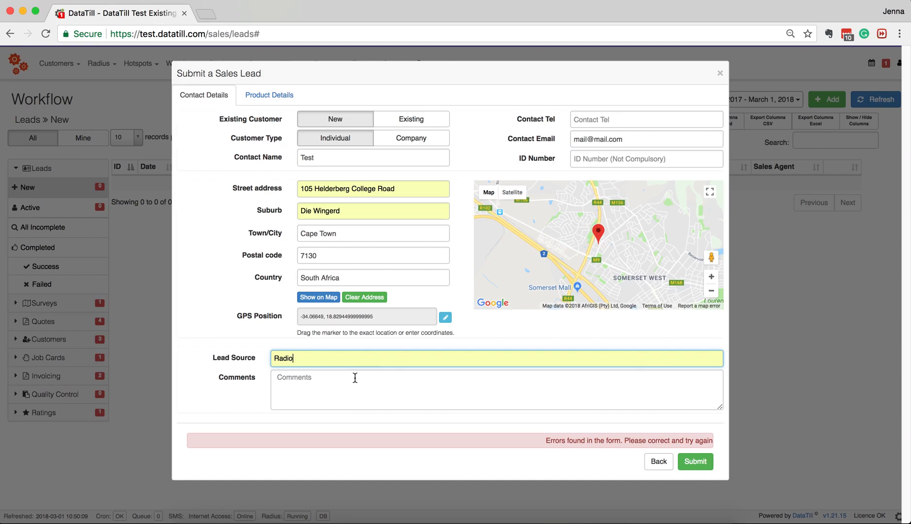
left_click(355, 378)
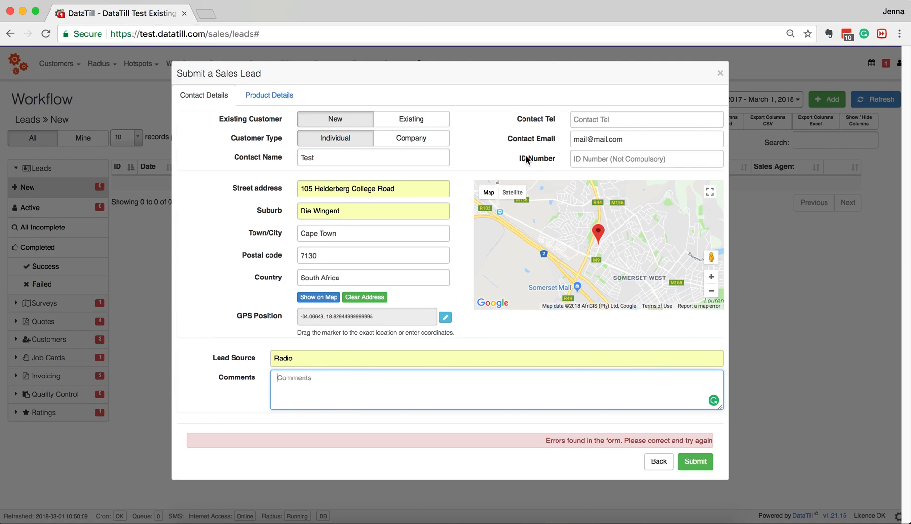
left_click(694, 461)
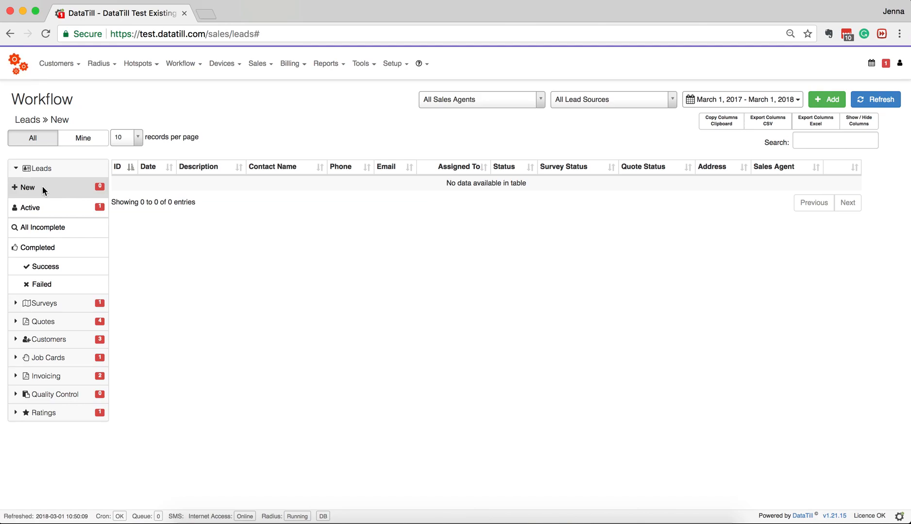
- Submit lead 16's site survey from Active leads with Site Survey Required set to YES
left_click(39, 209)
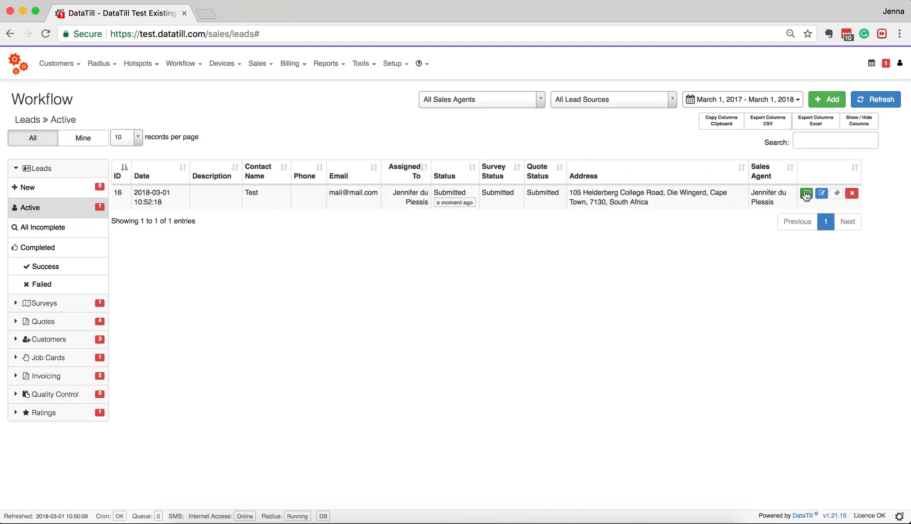
left_click(806, 195)
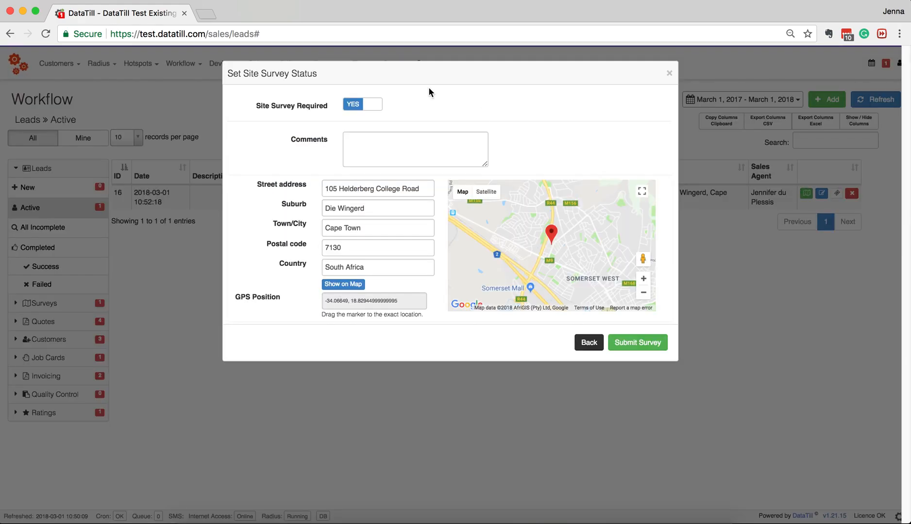
left_click(351, 107)
left_click(372, 109)
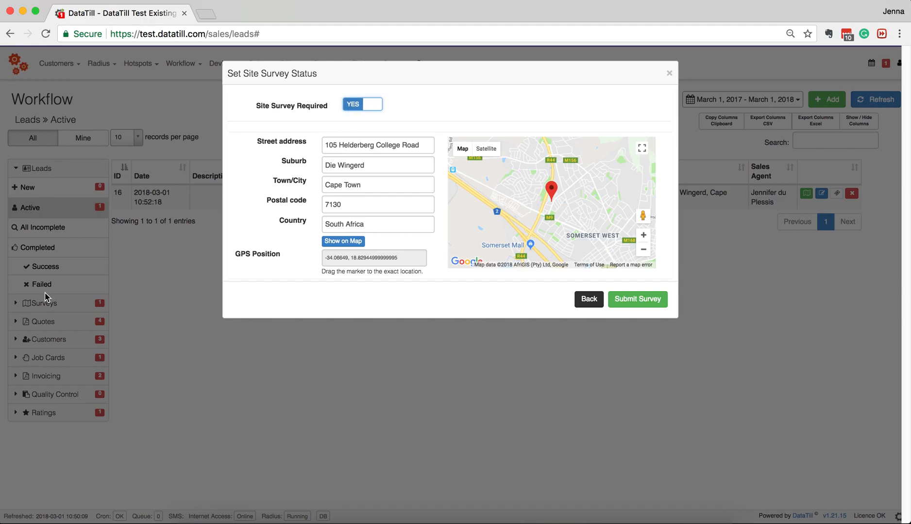
left_click(354, 111)
left_click(372, 102)
left_click(662, 299)
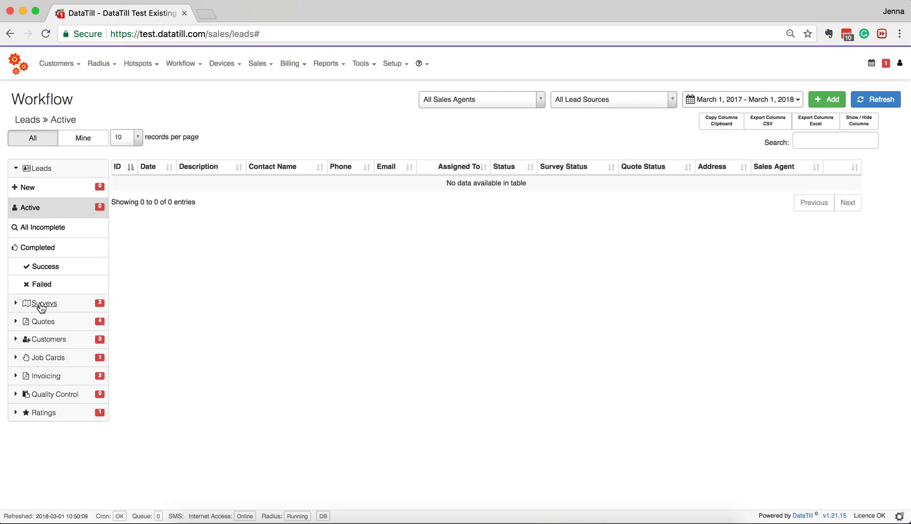
- Open lead 16's survey scheduling form from New surveys and pick a day in the event calendar
left_click(38, 304)
left_click(29, 207)
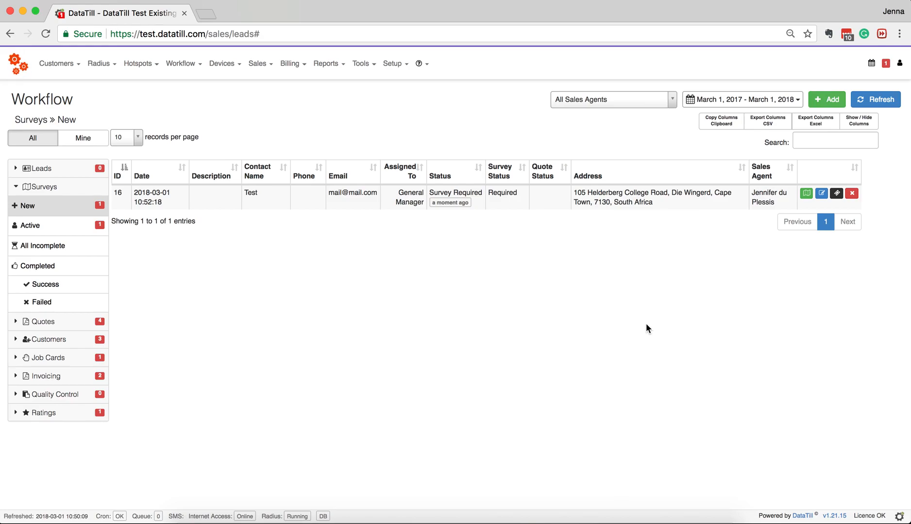
left_click(806, 193)
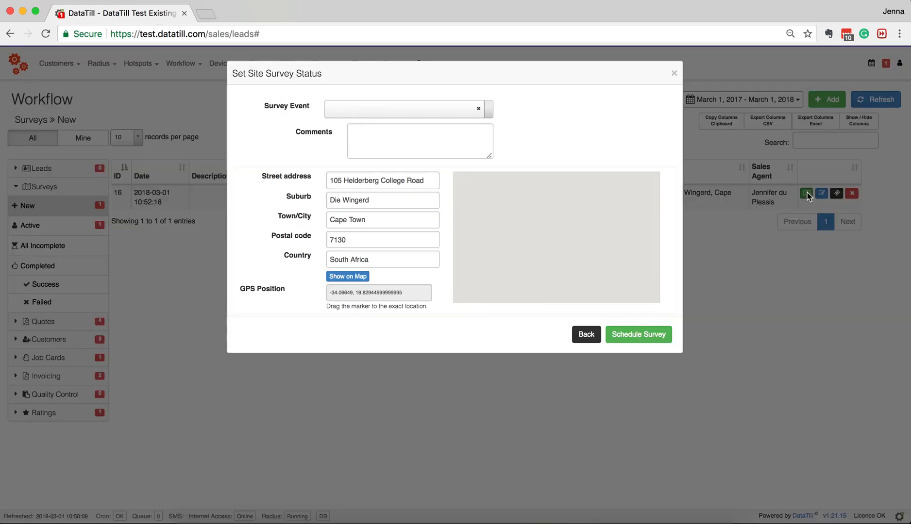
left_click(439, 109)
left_click(440, 173)
- Save a 'Site Survey' event in the Site Surveys calendar for Installers and schedule the survey
left_click(479, 120)
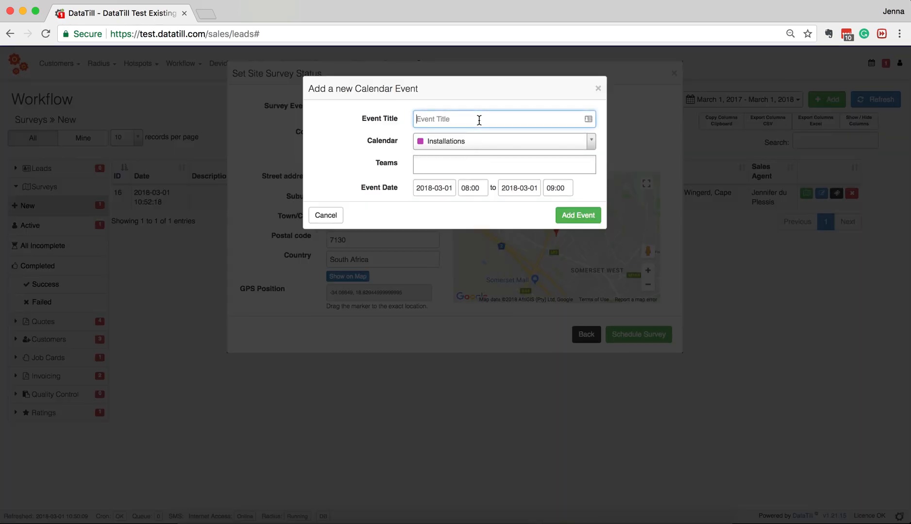
type("Site Survey")
left_click(478, 142)
left_click(482, 244)
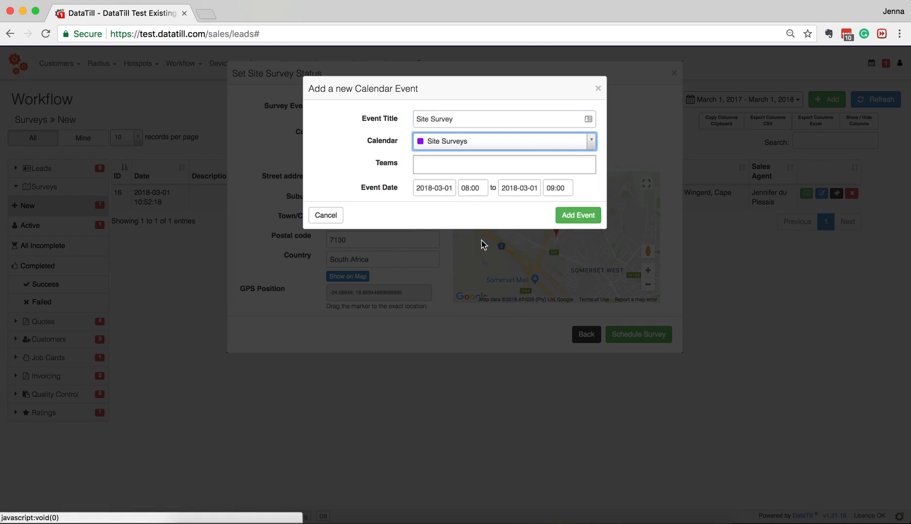
left_click(492, 161)
left_click(494, 183)
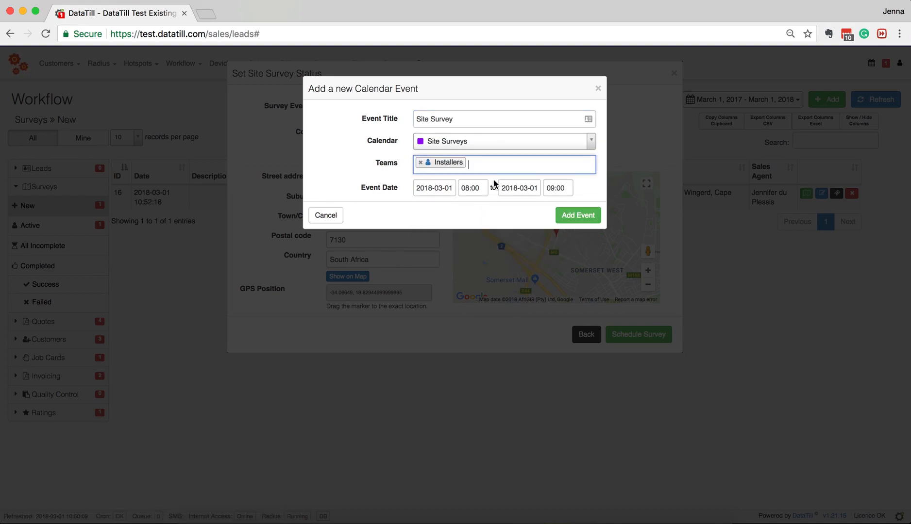
left_click(572, 218)
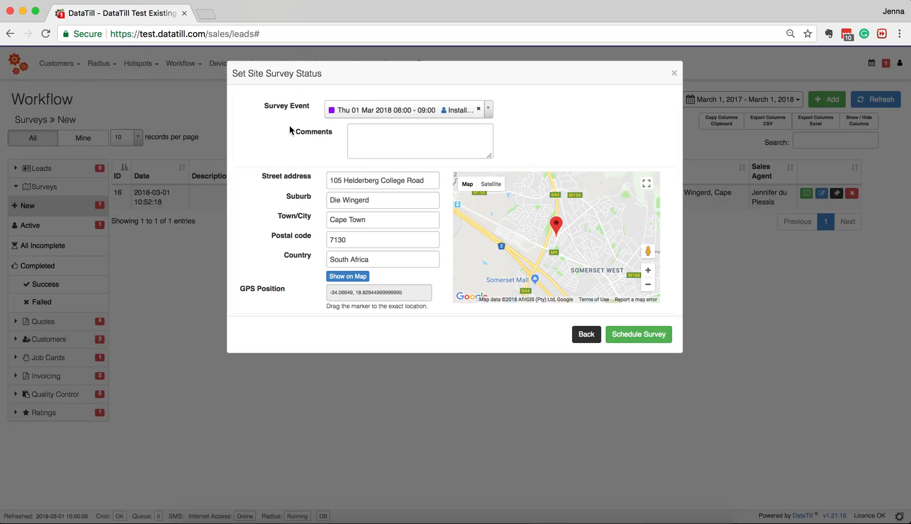
left_click(473, 137)
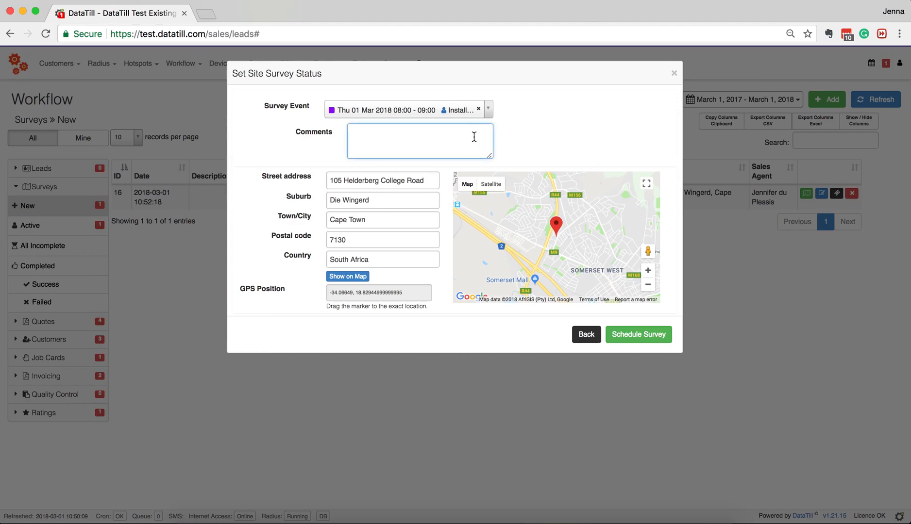
left_click(651, 336)
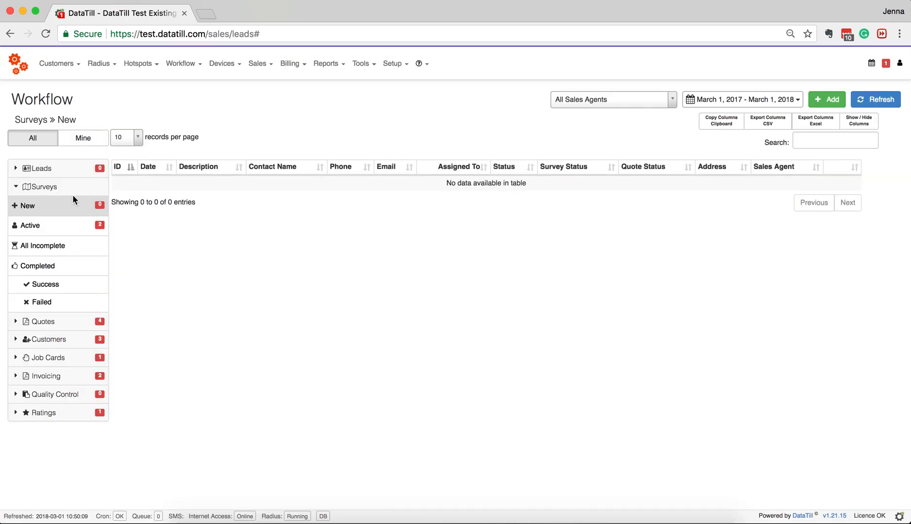
- Mark lead 16's active survey as Performed with result Success
left_click(33, 227)
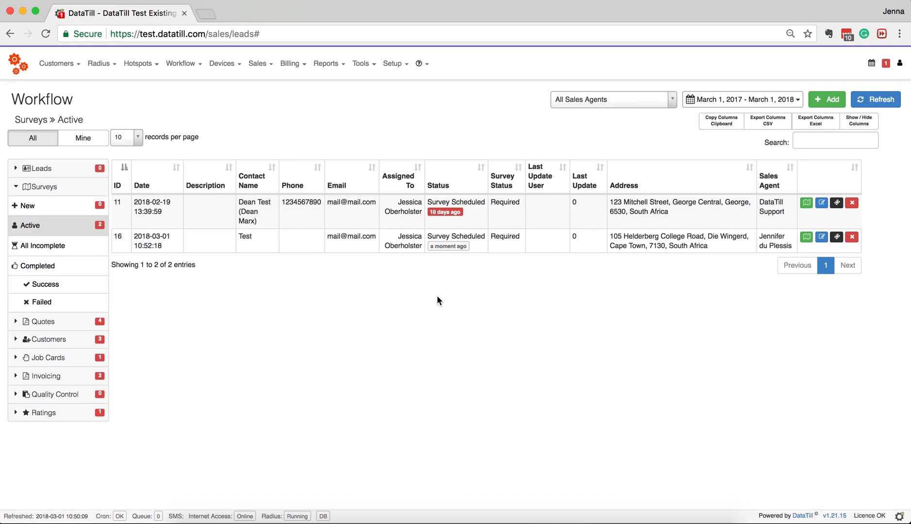
left_click(806, 238)
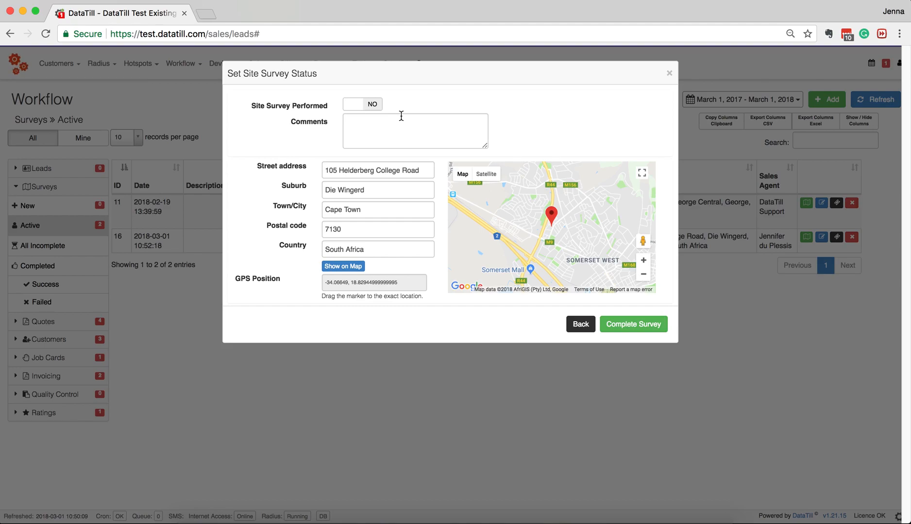
left_click(379, 106)
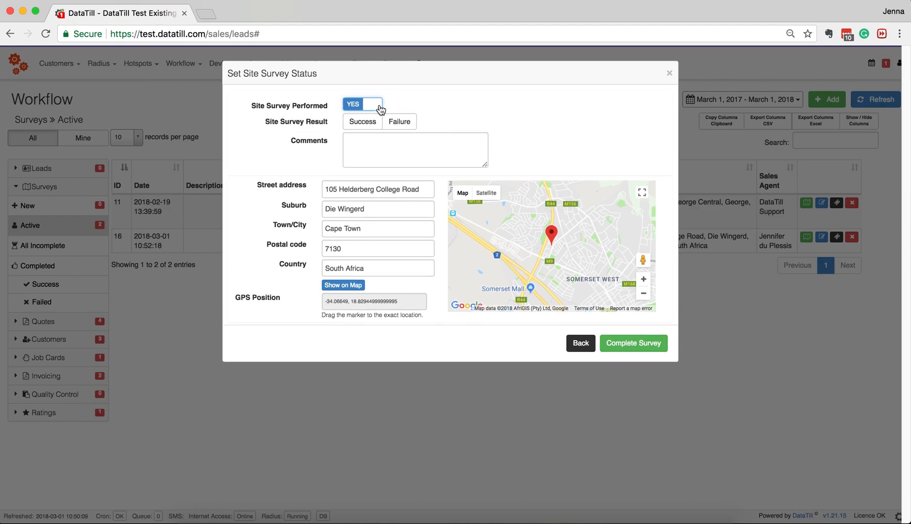
left_click(369, 121)
left_click(400, 121)
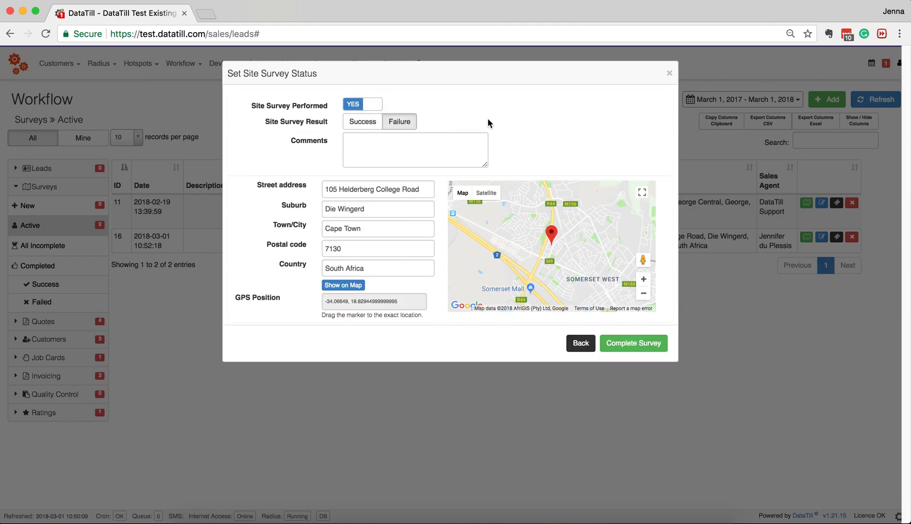
left_click(358, 121)
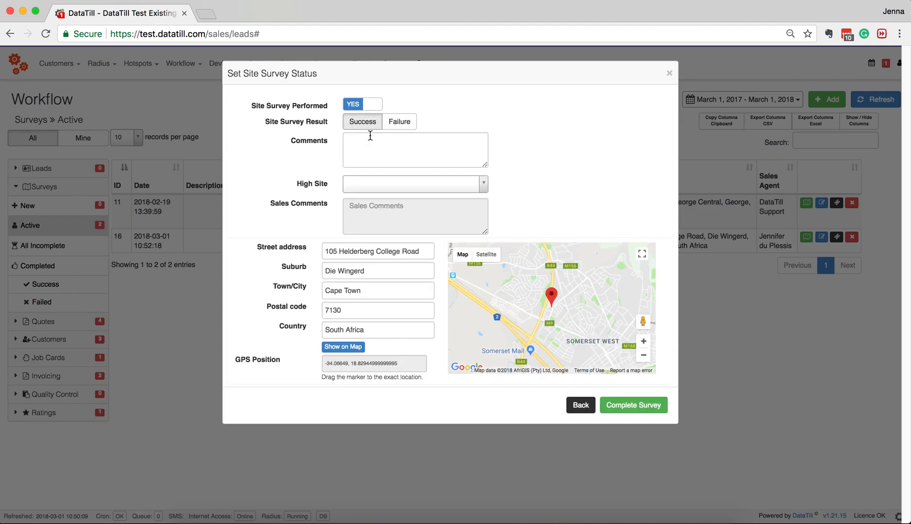
- Add comment 'Additional Comments', choose high site Test, and complete the survey
type("Additional Comm")
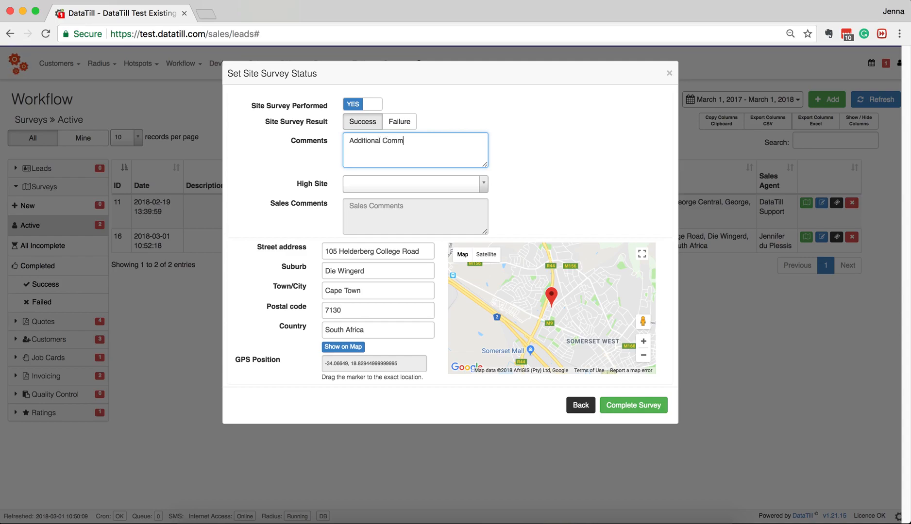
type("ents")
left_click(416, 182)
left_click(419, 223)
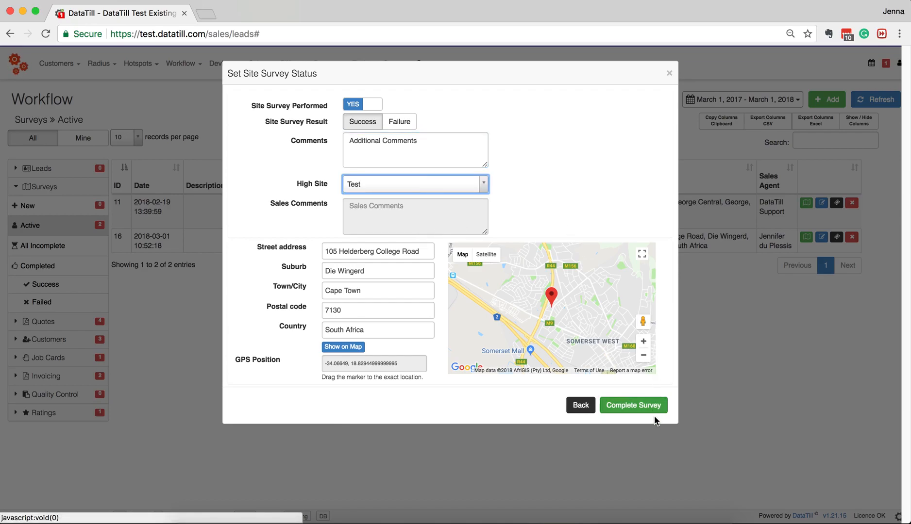
left_click(649, 411)
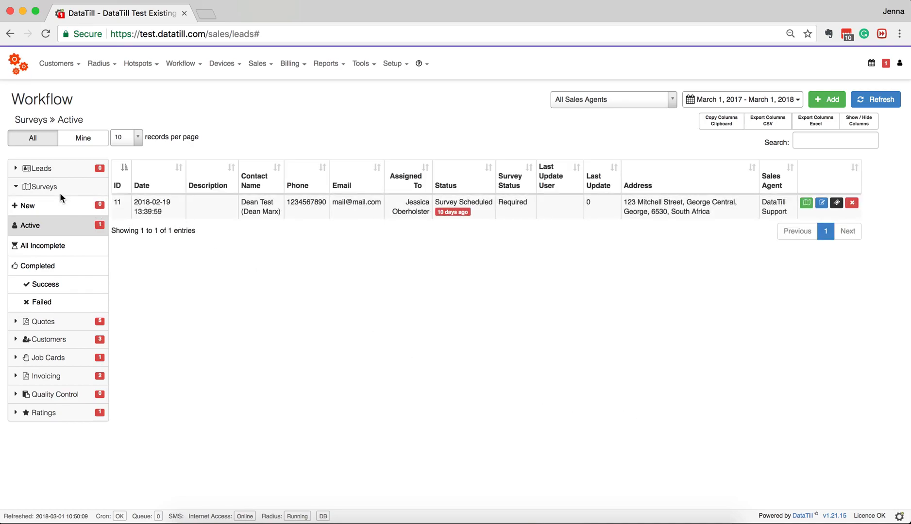
left_click(47, 188)
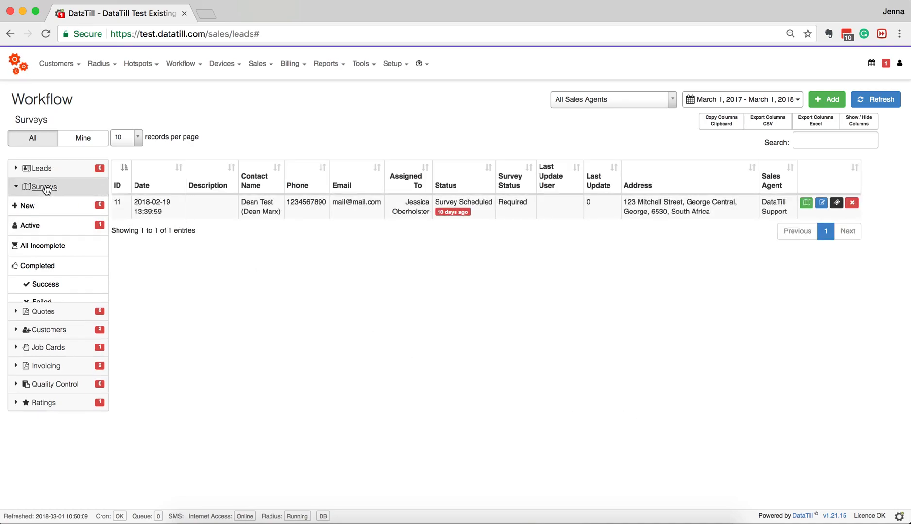
left_click(44, 206)
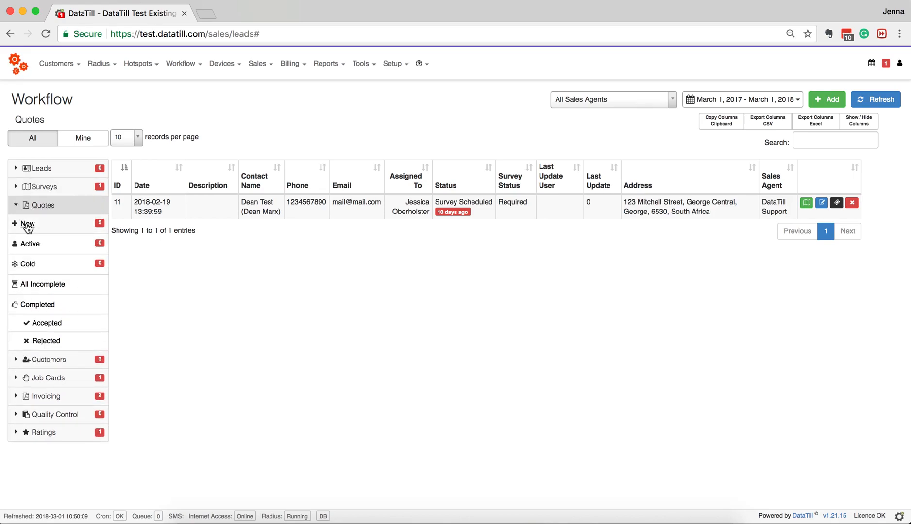
- Start a new quote for lead 16 with a Data Products 10MBPS uncapped line
left_click(27, 224)
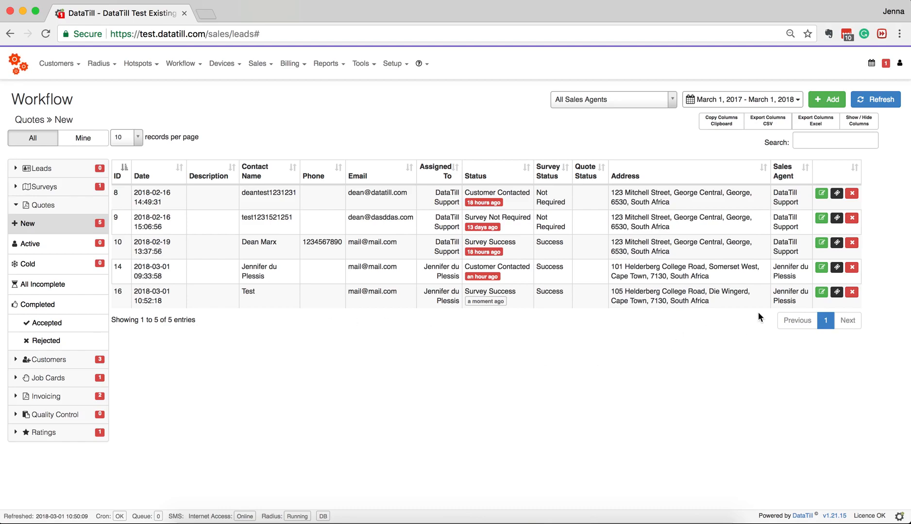
left_click(821, 292)
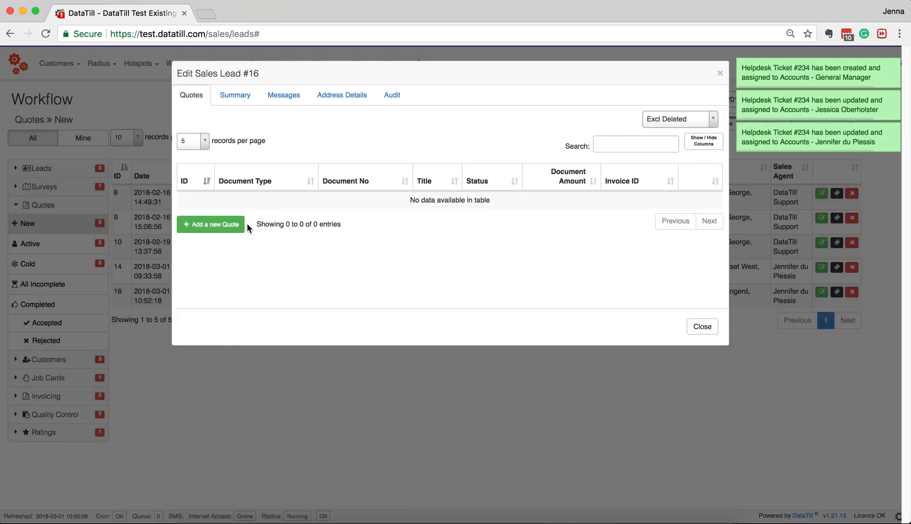
left_click(233, 225)
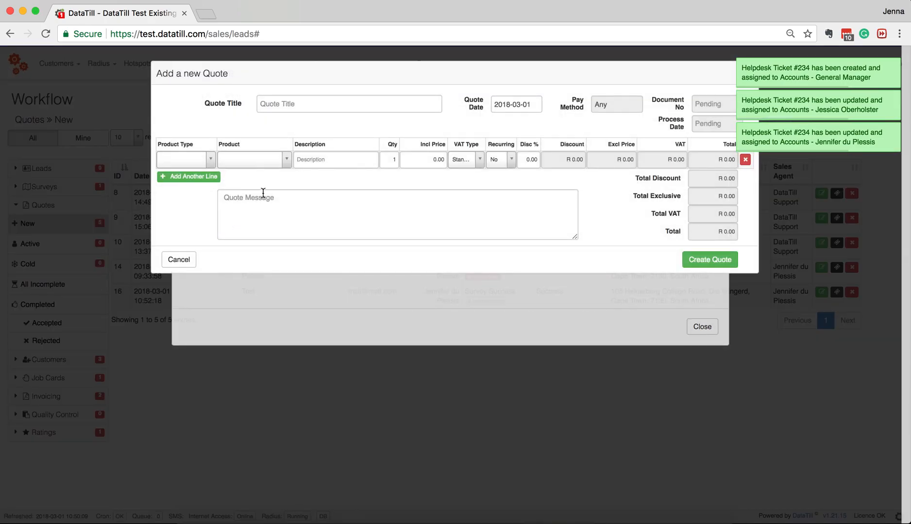
left_click(204, 160)
left_click(195, 198)
left_click(260, 165)
left_click(254, 179)
- Add an Installation product line and create the quote
left_click(187, 178)
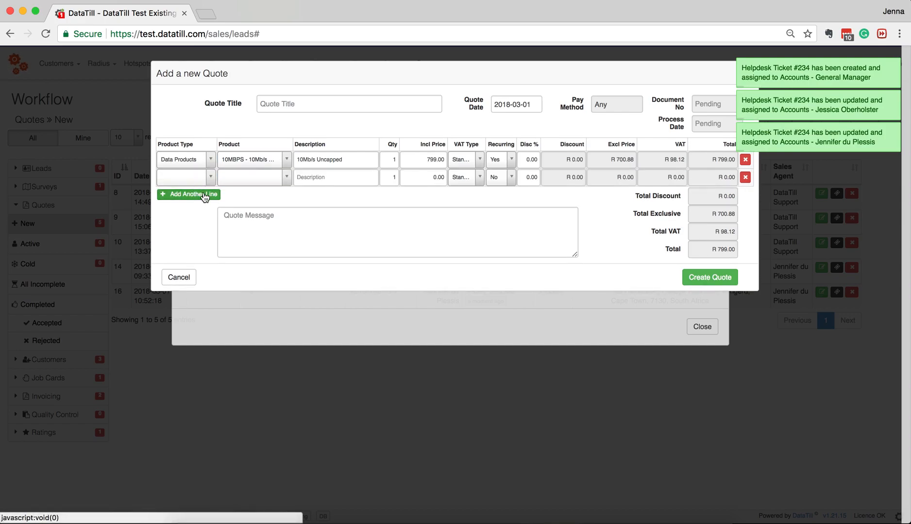
left_click(204, 177)
scroll(189, 301, "down", 2)
left_click(188, 291)
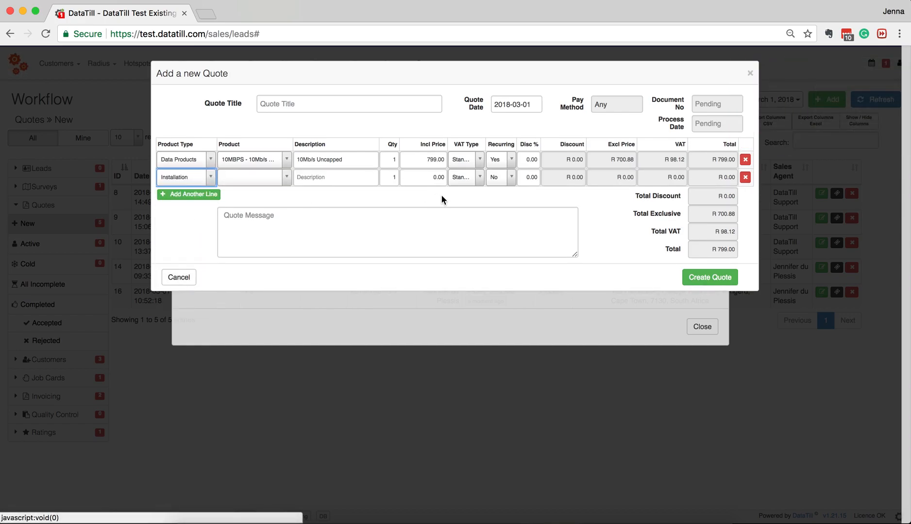
left_click(266, 177)
left_click(267, 198)
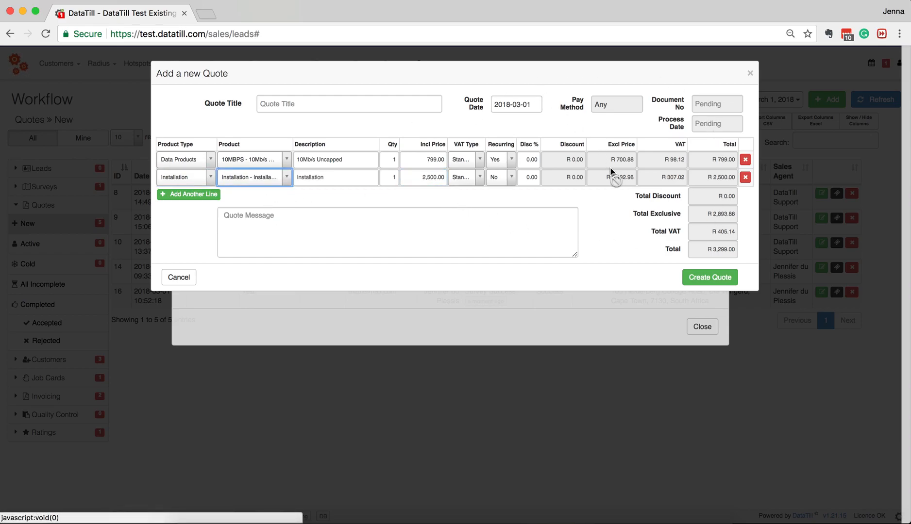
left_click(699, 276)
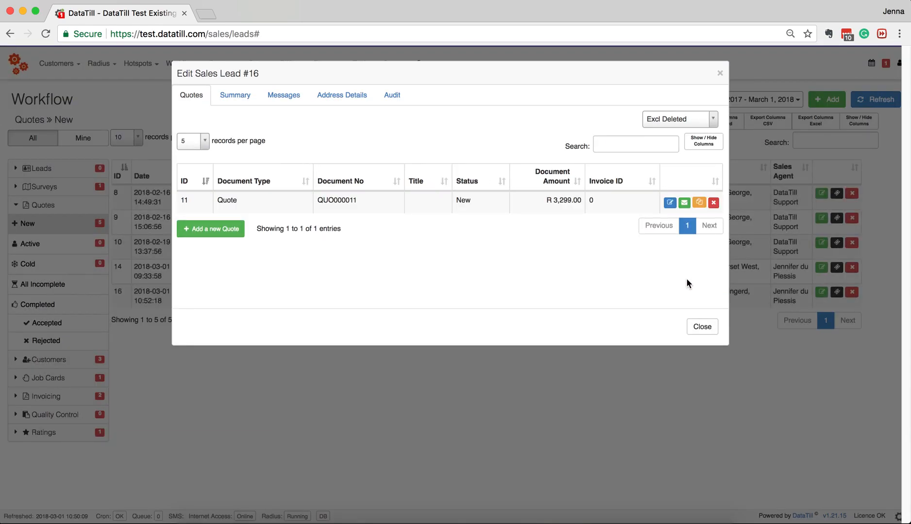
- Email quote QUO000011 after removing the trailing comma from the recipient address
left_click(684, 204)
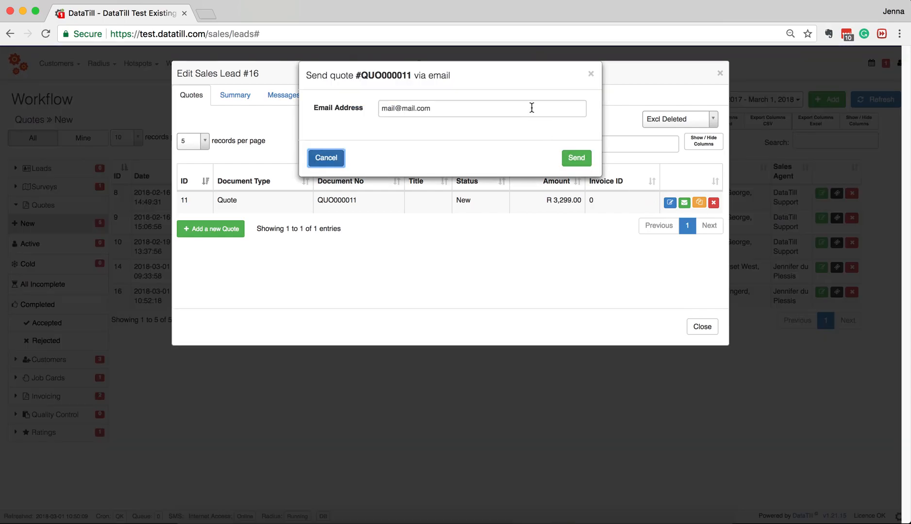
left_click(532, 108)
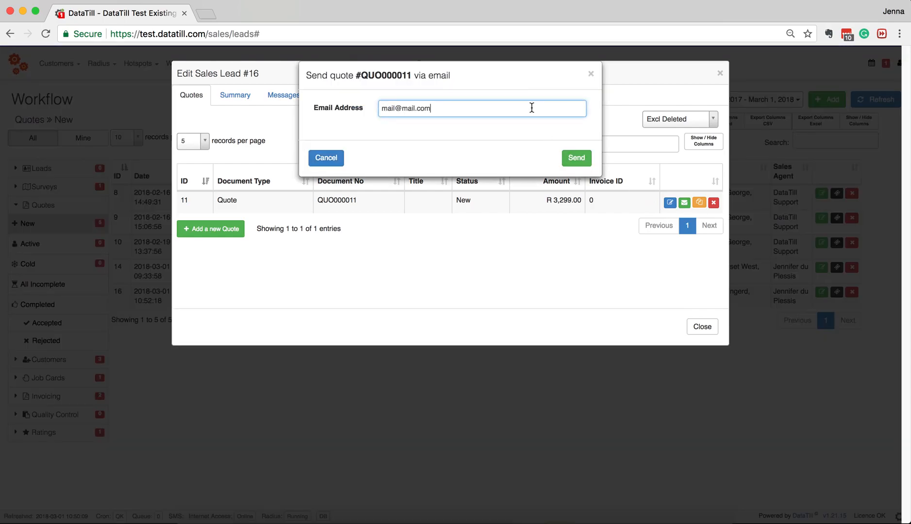
type(",")
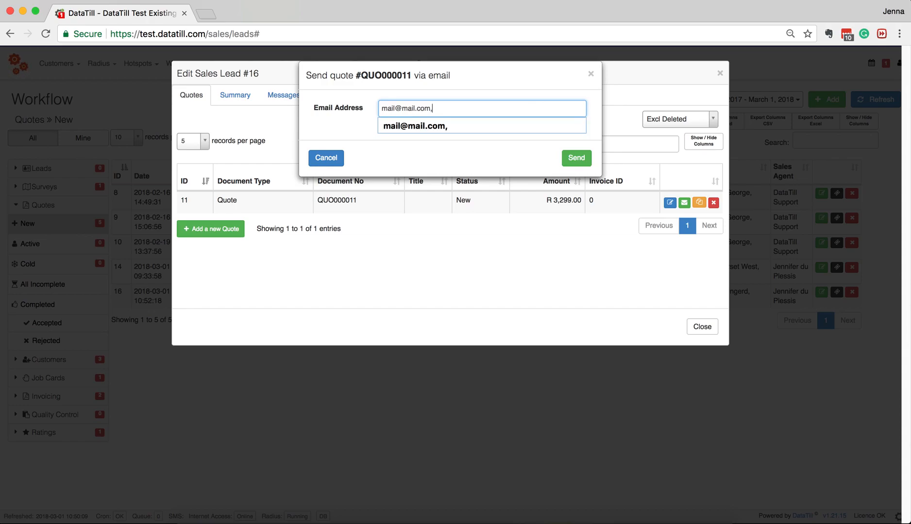
key("BackSpace")
left_click(580, 153)
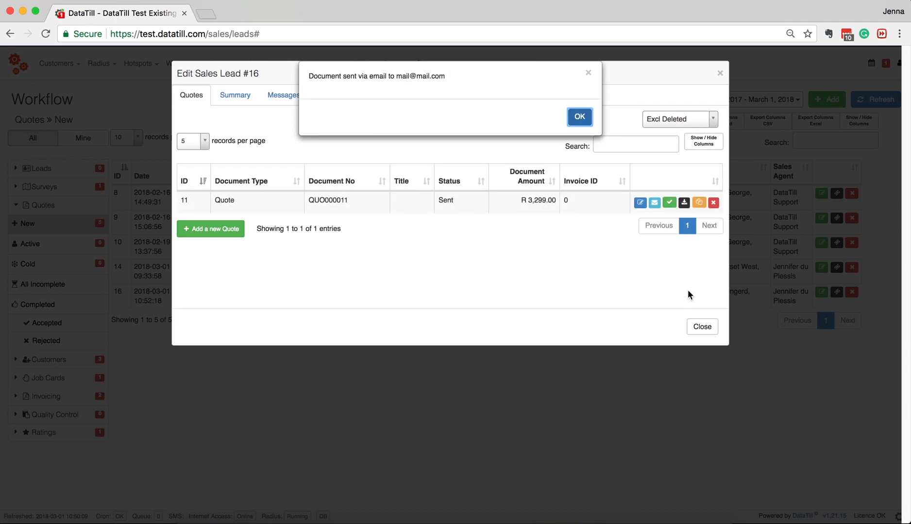
left_click(580, 117)
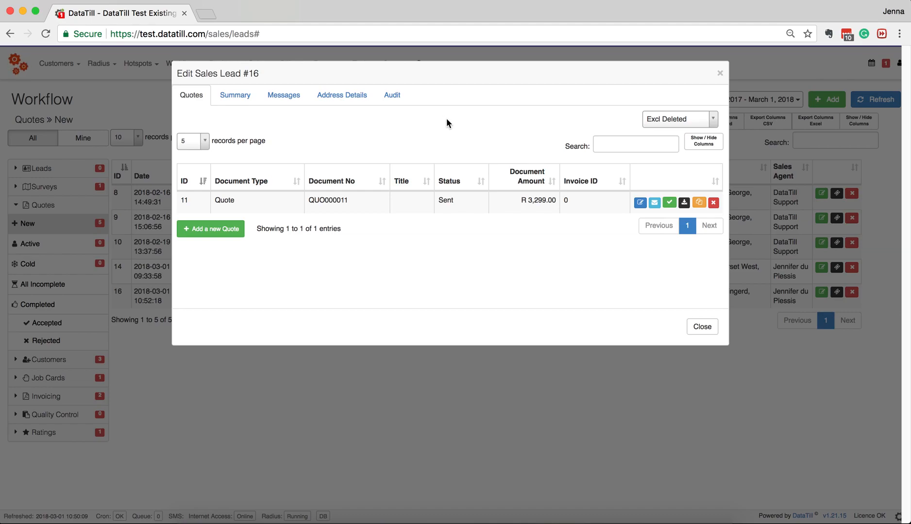
- Accept quote 11 and confirm with Yes
left_click(668, 202)
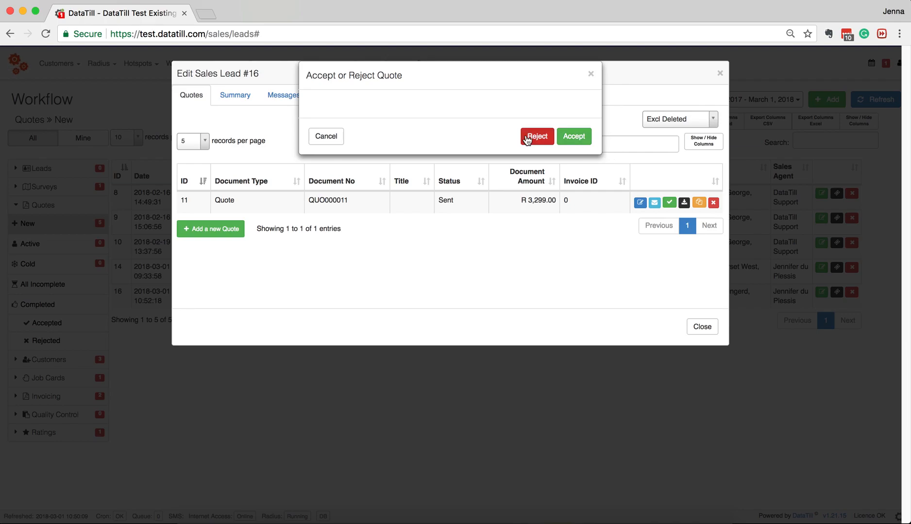
left_click(574, 136)
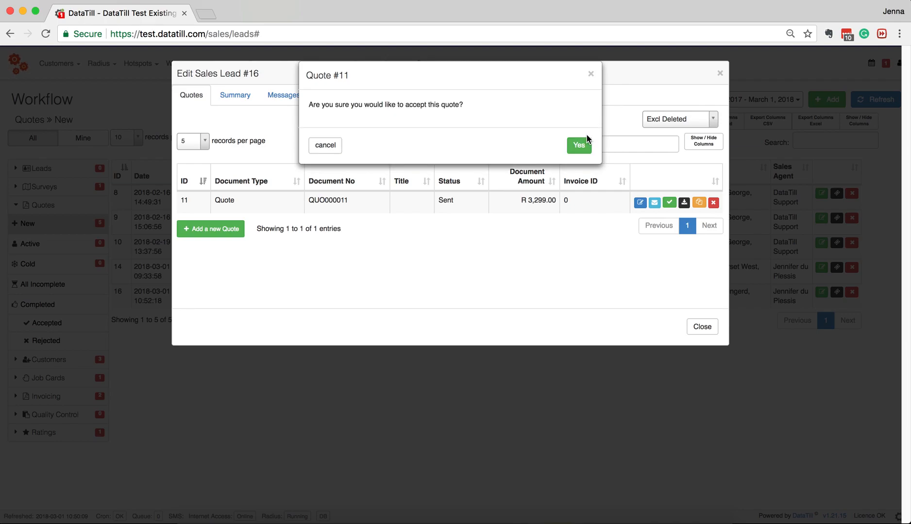
left_click(581, 146)
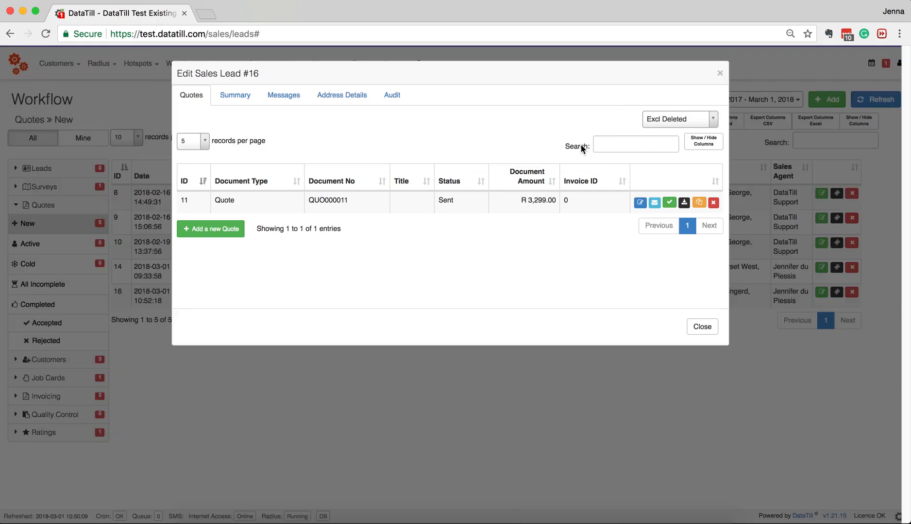
- Close the sales lead window, view the empty Cold quotes list, and expand Customers
left_click(702, 327)
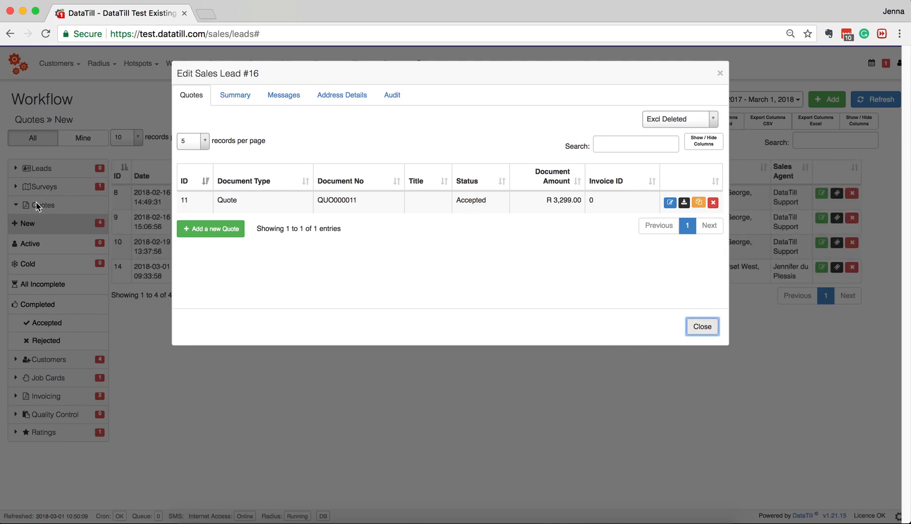
left_click(711, 326)
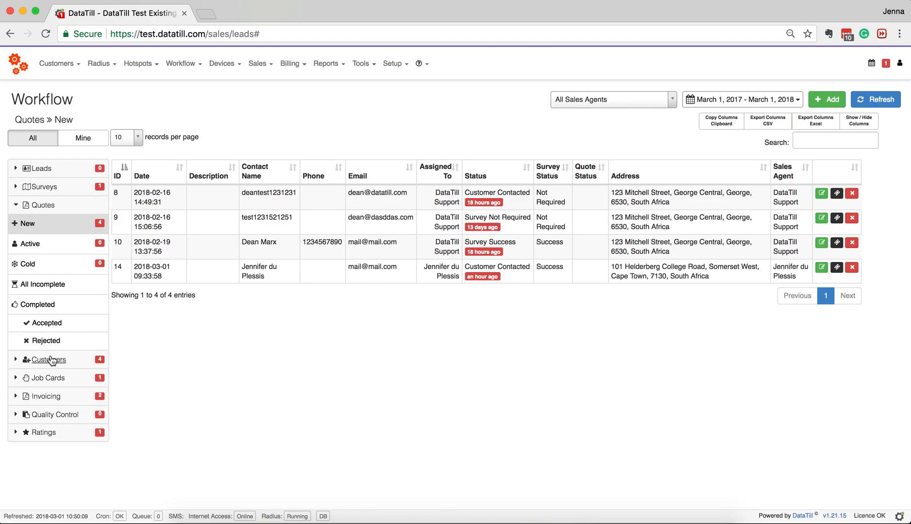
left_click(27, 264)
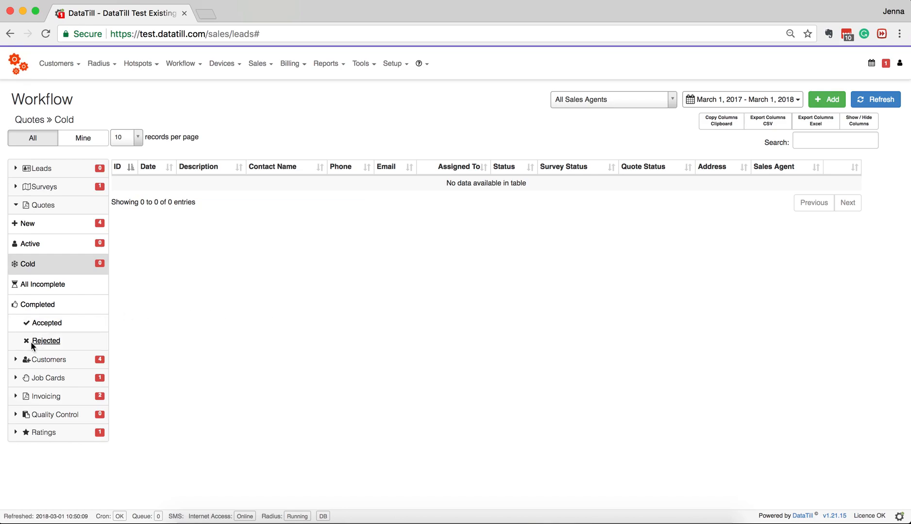
left_click(40, 363)
- Open the new-customer form for lead row 16 and find the mobile number missing on save
left_click(27, 242)
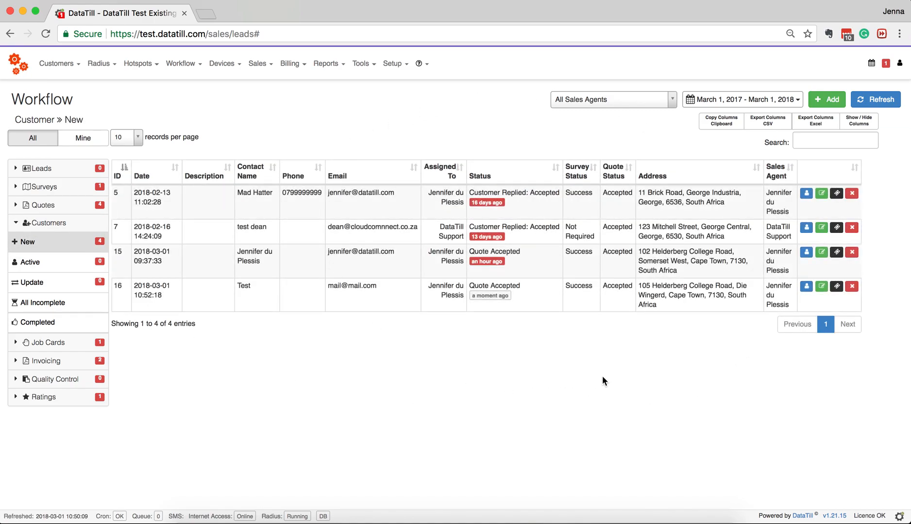
left_click(807, 287)
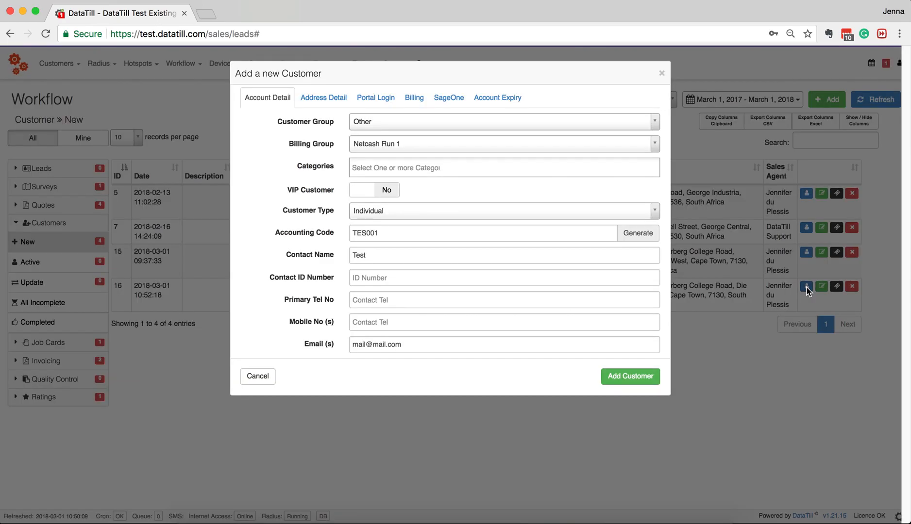
left_click(648, 377)
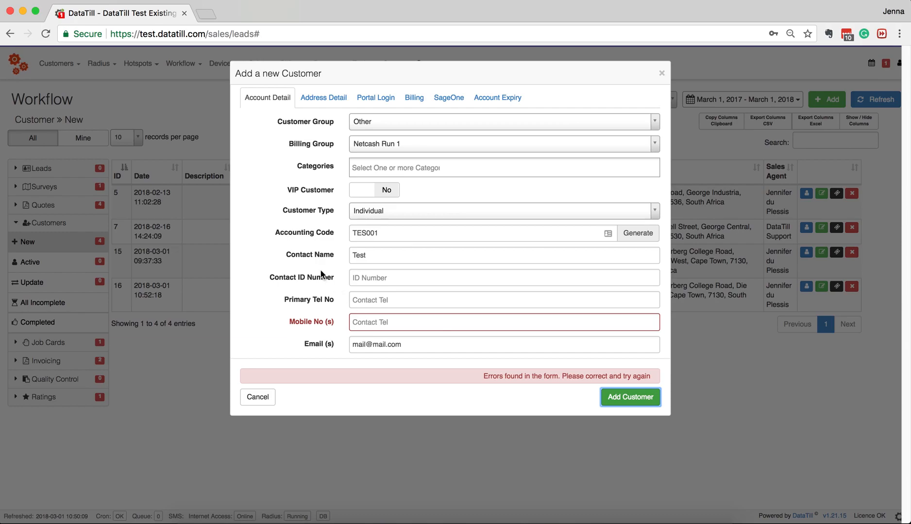
left_click(309, 321)
- Try Company type and VIP, then leave the customer as Individual with VIP off
left_click(436, 210)
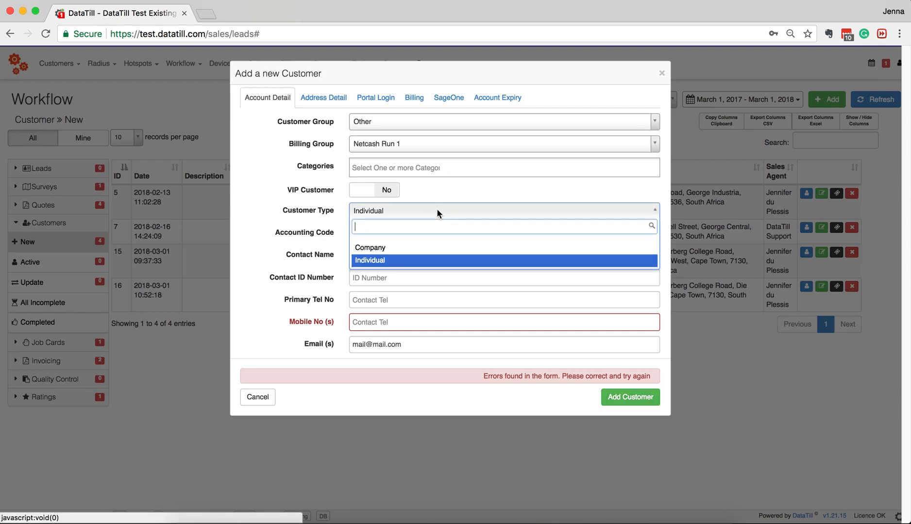
left_click(434, 252)
left_click(476, 214)
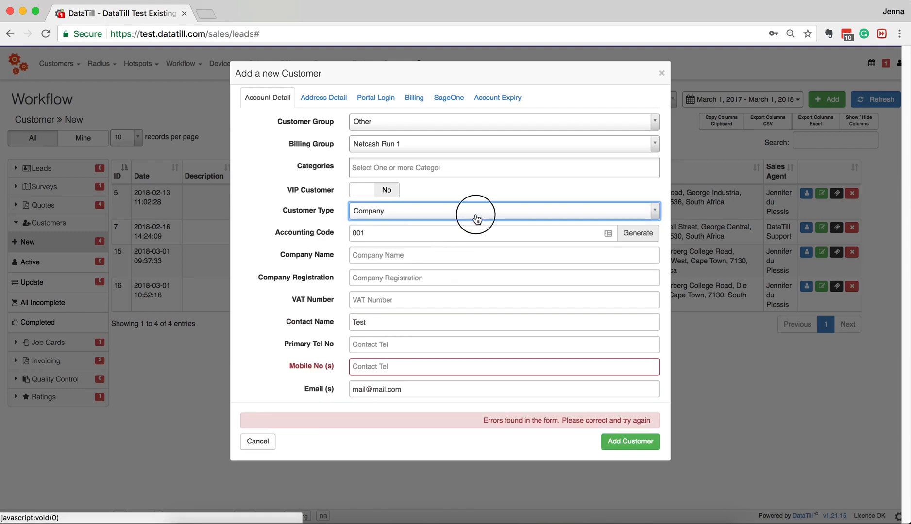
left_click(469, 261)
left_click(391, 191)
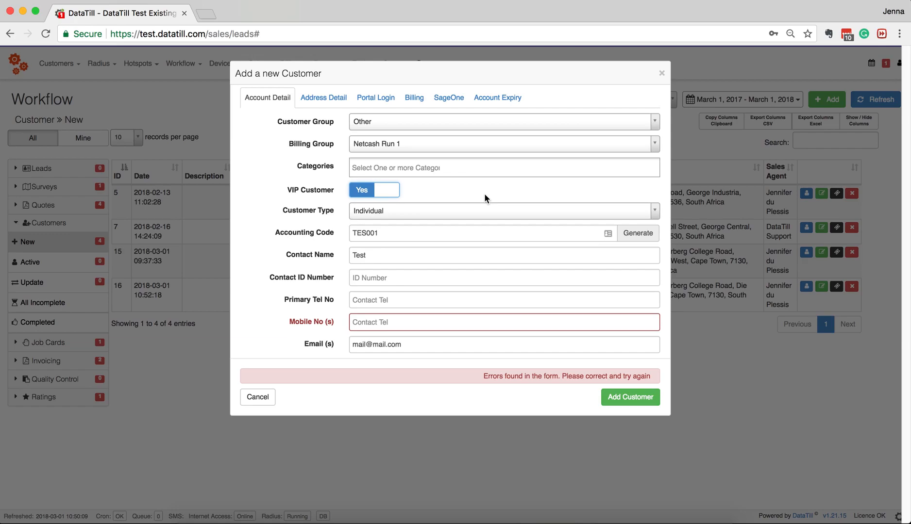
left_click(383, 190)
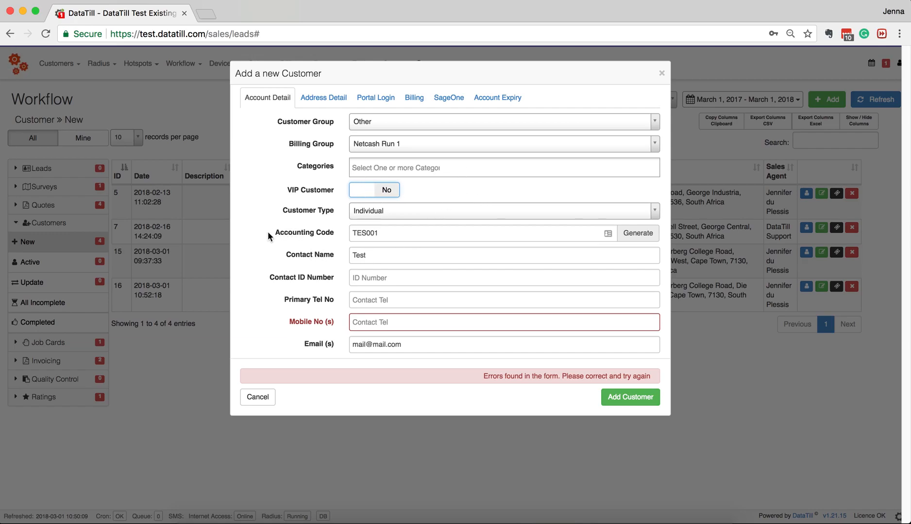
left_click_drag(363, 255, 349, 256)
key("Left")
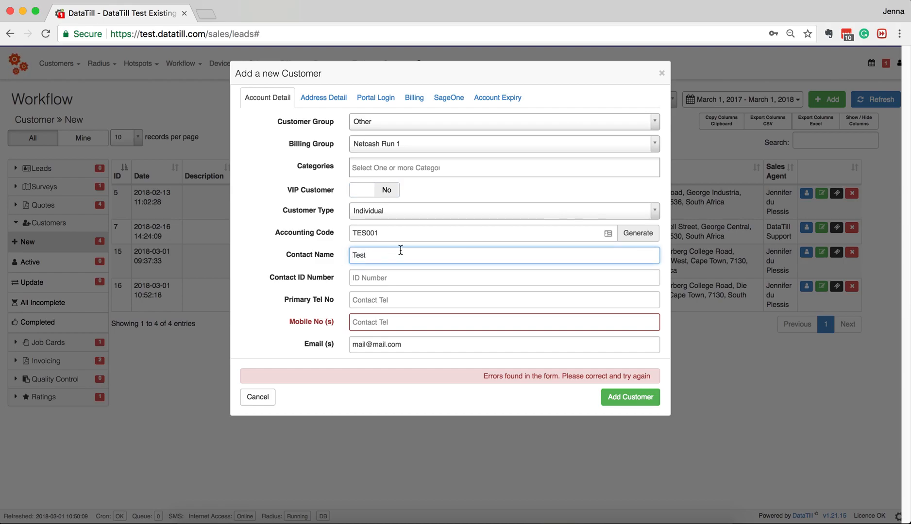
- Fill the mobile number from a saved suggestion, check address details, and add the customer
left_click(400, 325)
type("0799999999")
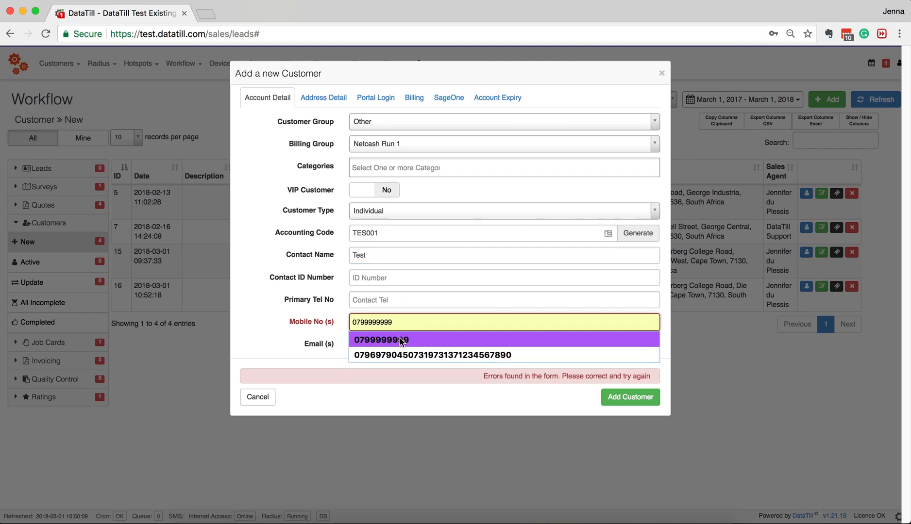
left_click(400, 338)
left_click(332, 103)
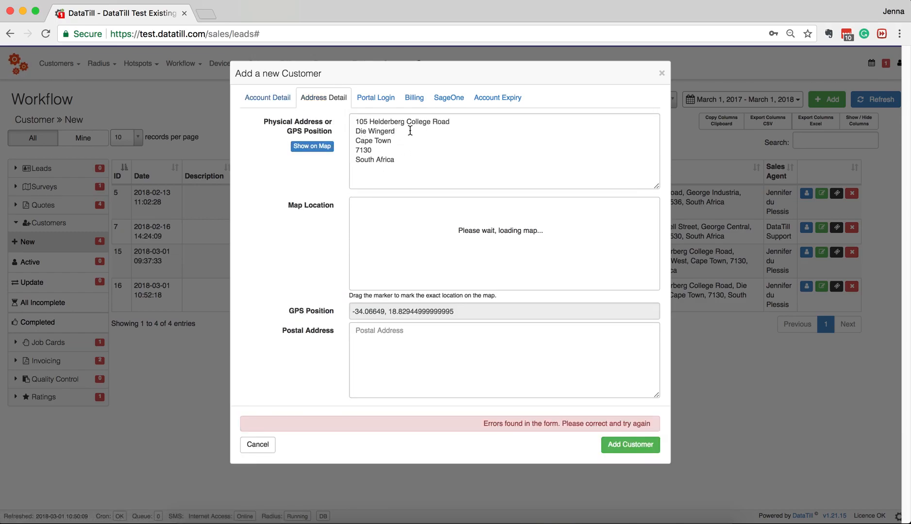
left_click(278, 101)
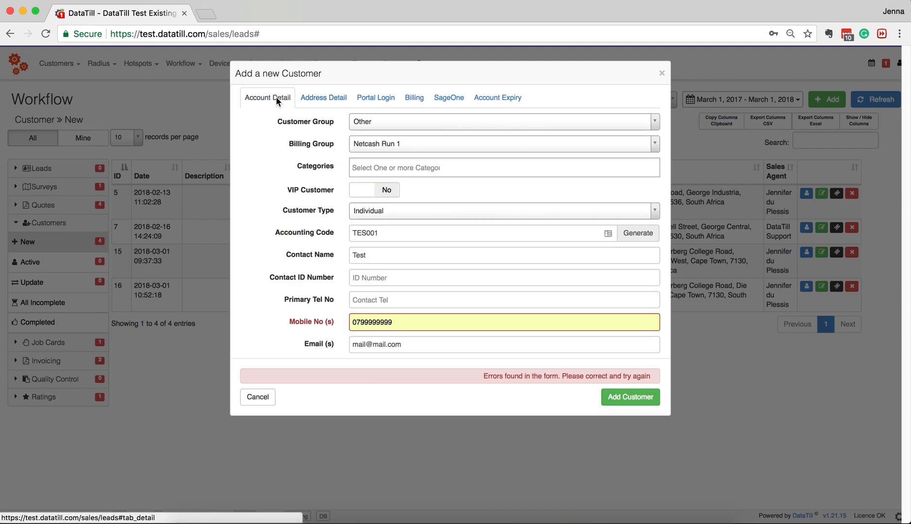
left_click(631, 398)
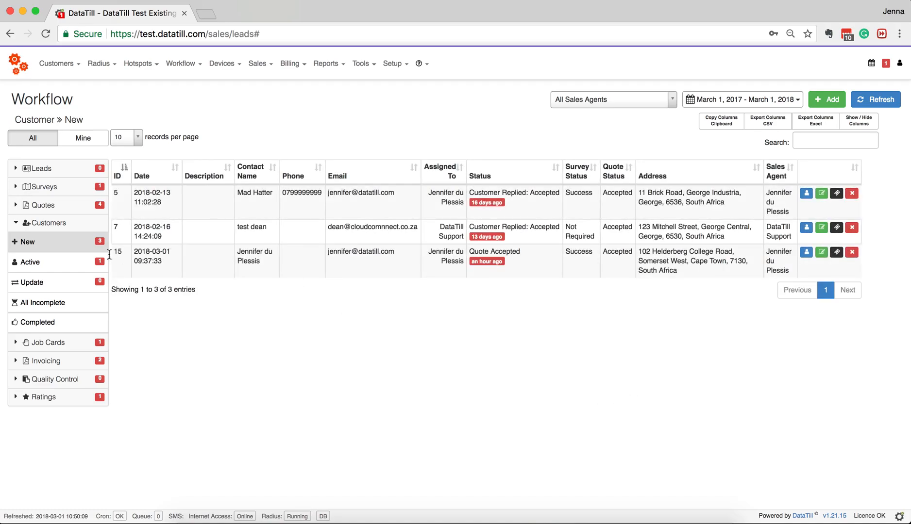
- In customer 16's billing details, choose EFT as Default Pay Method and save the changes
left_click(30, 263)
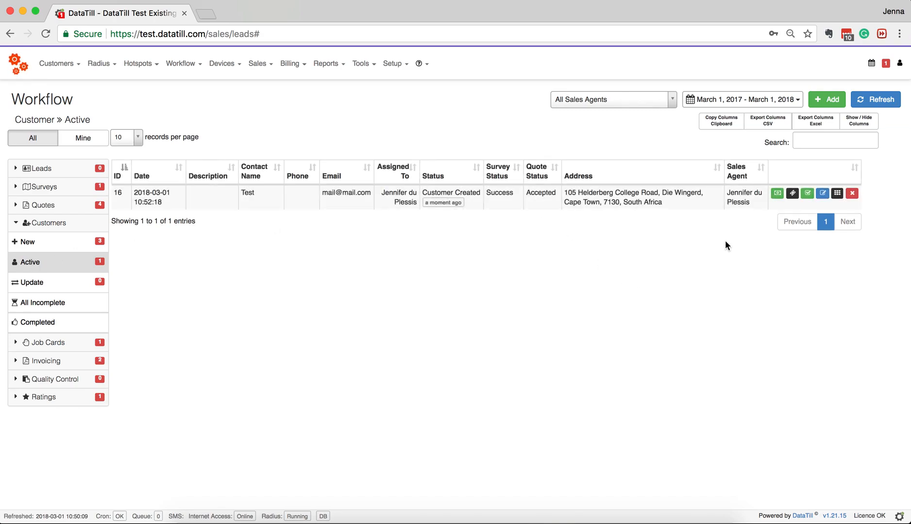
left_click(777, 193)
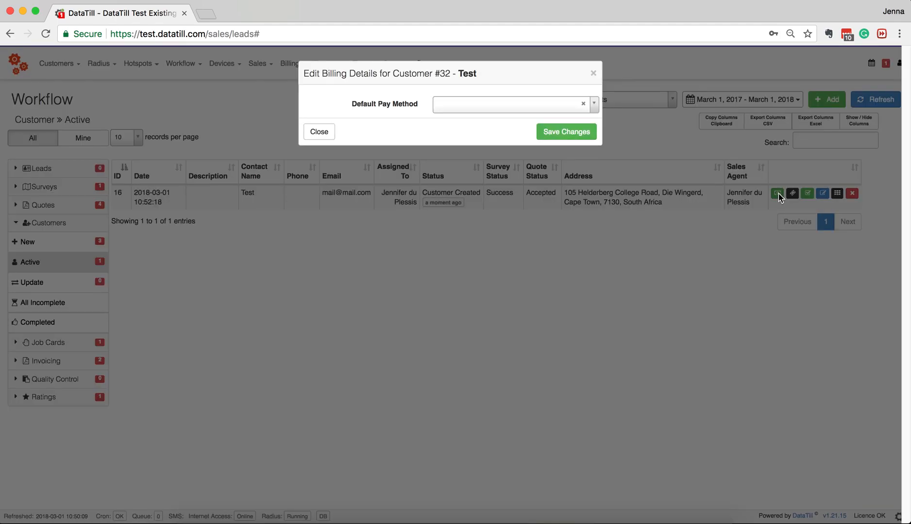
left_click(556, 101)
left_click(554, 120)
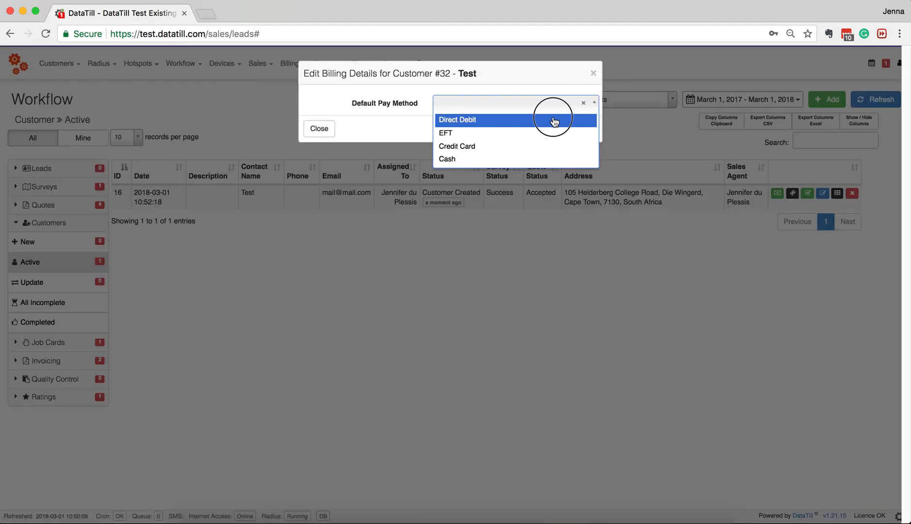
left_click(551, 102)
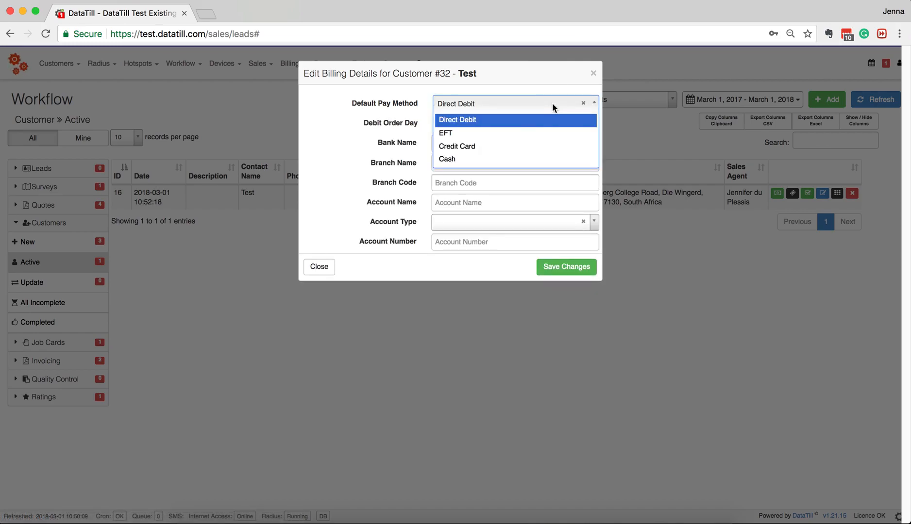
left_click(554, 136)
left_click(551, 105)
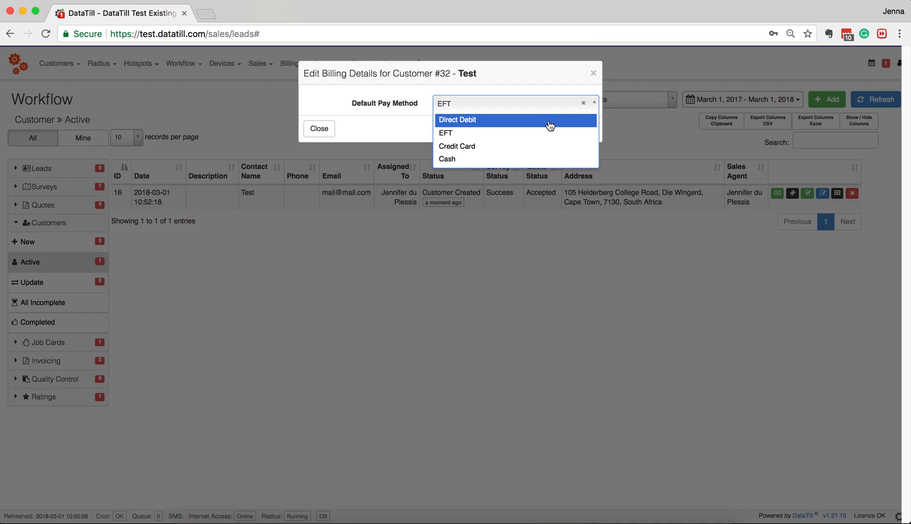
left_click(548, 145)
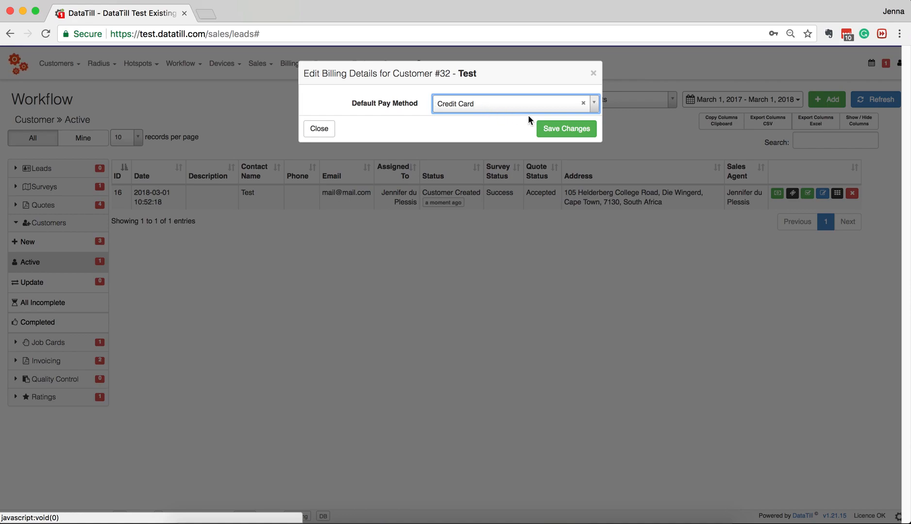
left_click(493, 107)
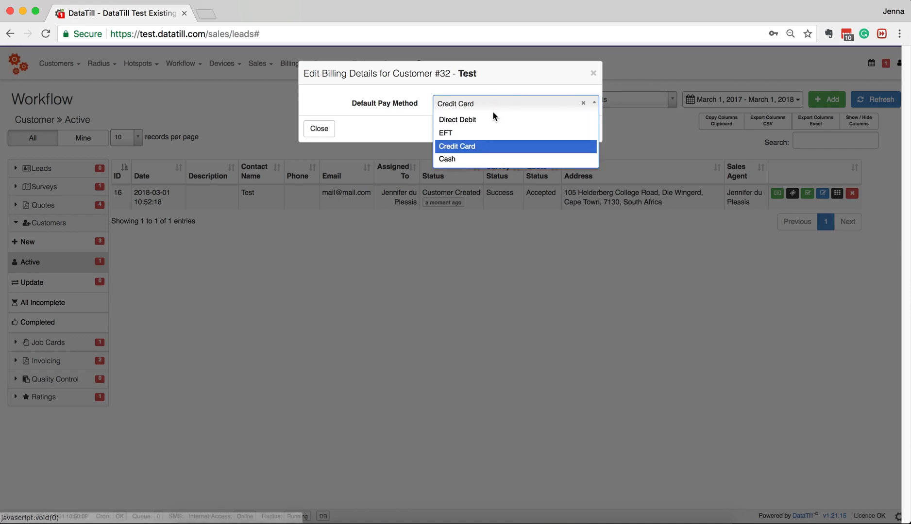
left_click(490, 131)
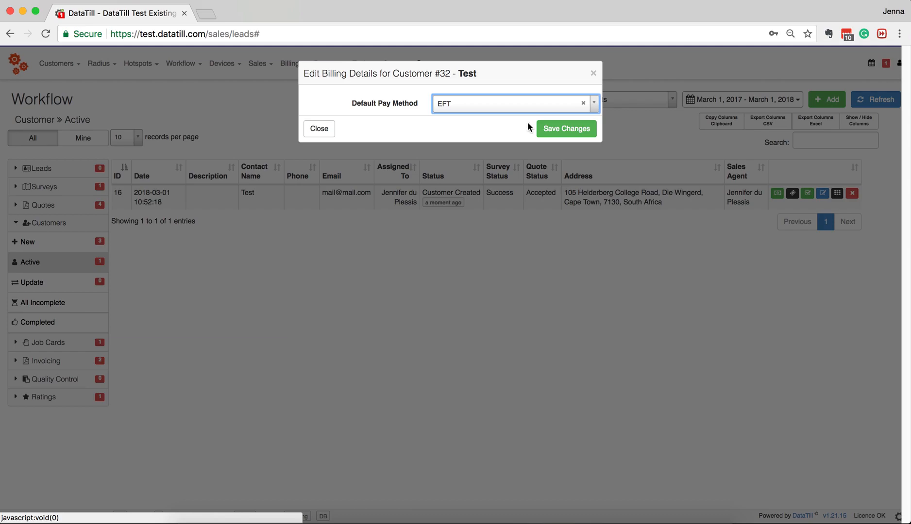
left_click(549, 134)
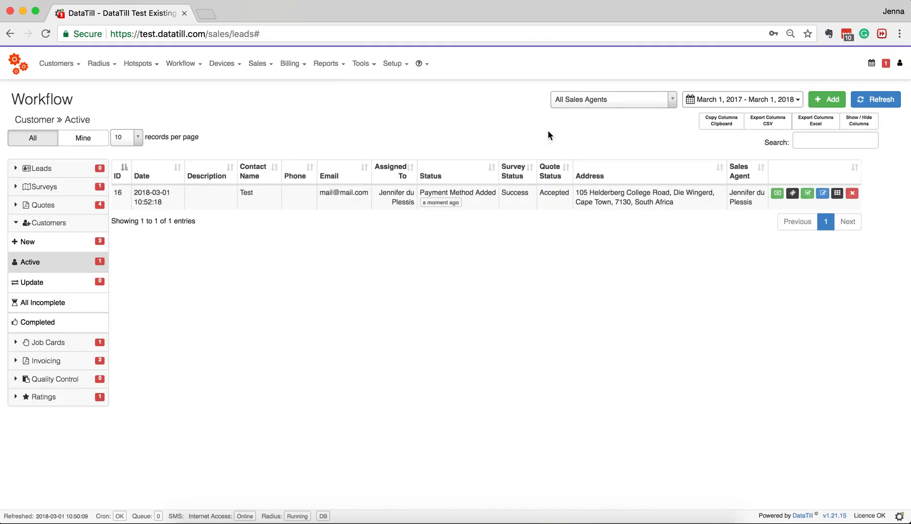
- Confirm the Test customer's Payment Method Added, check Customers » Update, then collapse Customers
left_click(808, 193)
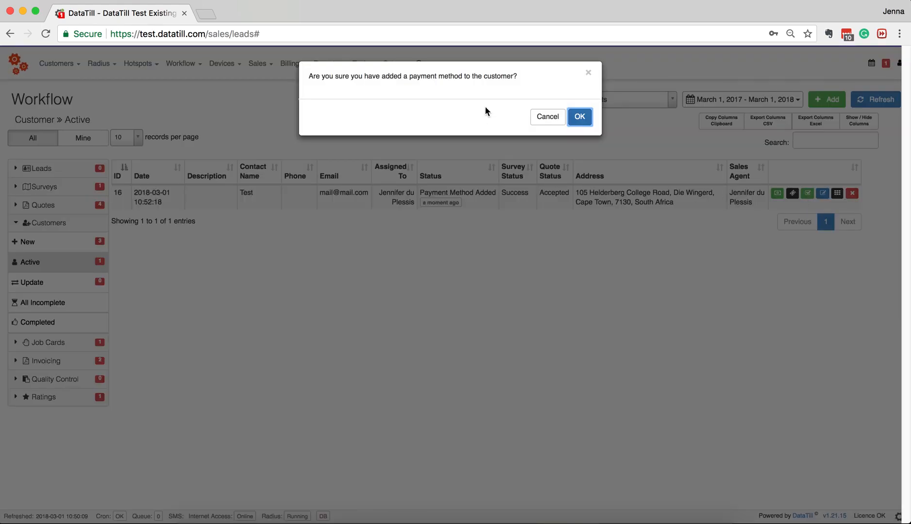
left_click(580, 117)
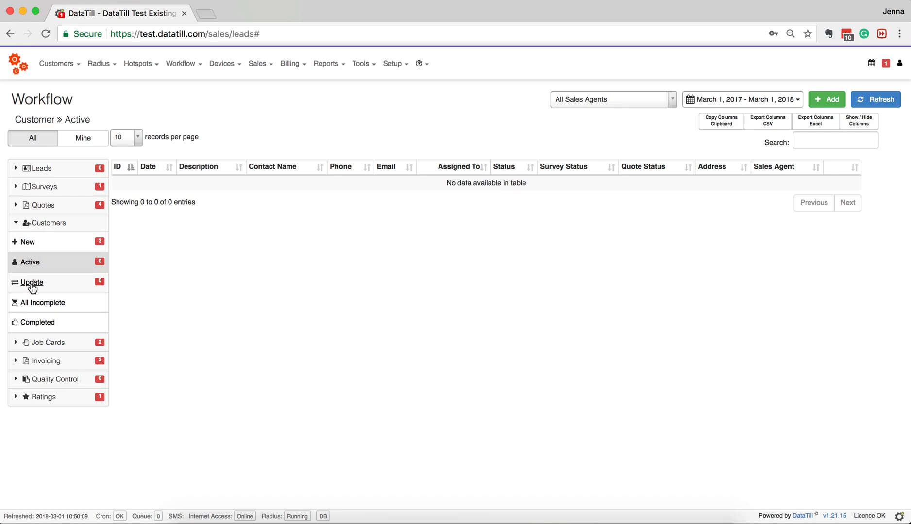
left_click(32, 284)
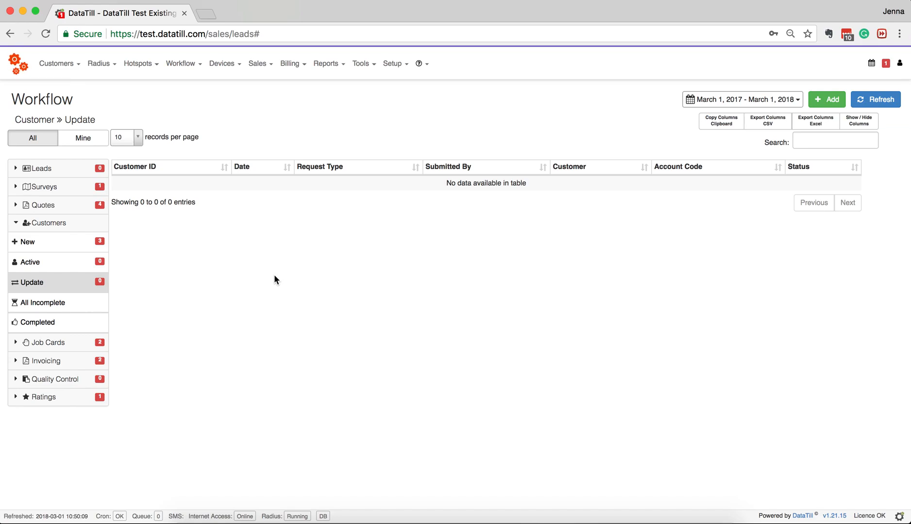
left_click(30, 225)
- Open job card JOB000005 from the New job cards list
left_click(36, 242)
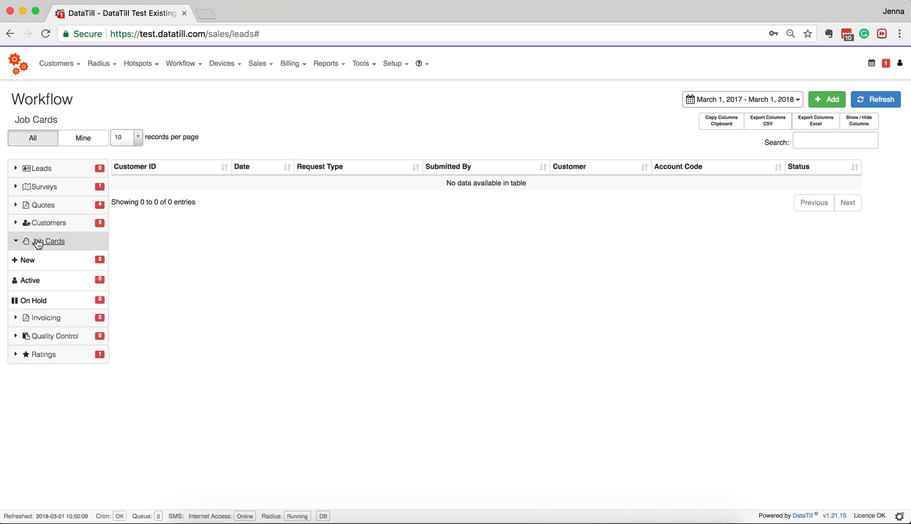
left_click(26, 261)
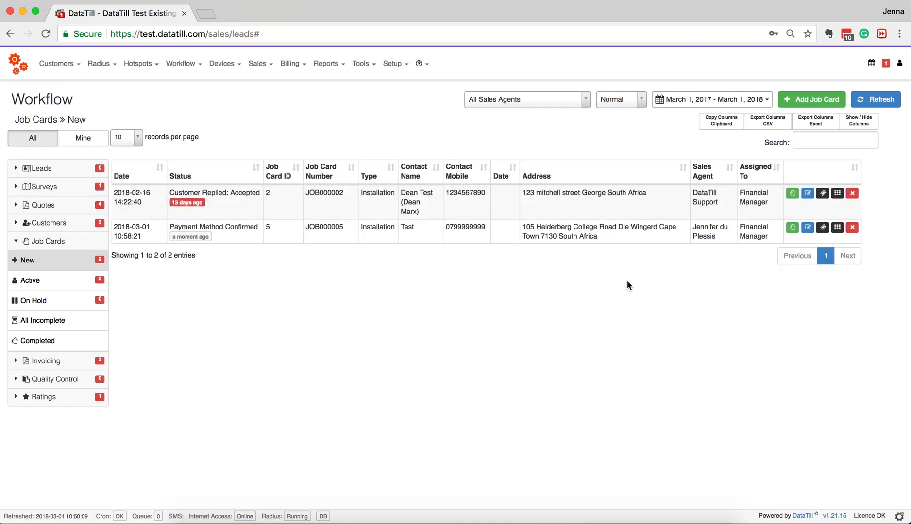
left_click(792, 229)
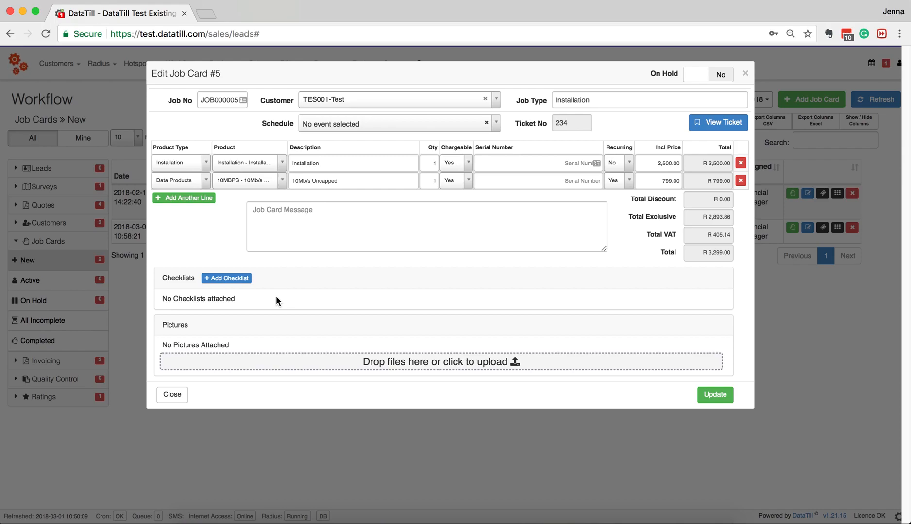
- Add an 'Installation' event on Thursday 1 March 2018 for the Installers team
left_click(399, 124)
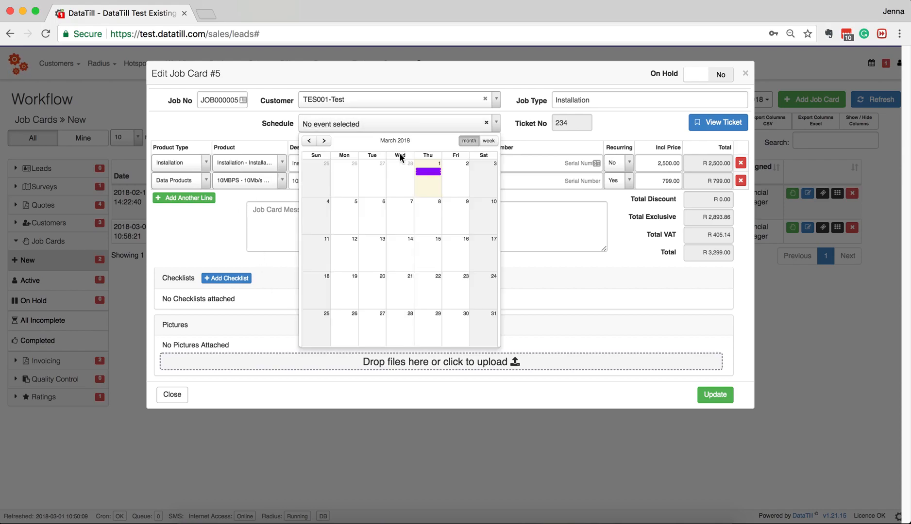
left_click(434, 189)
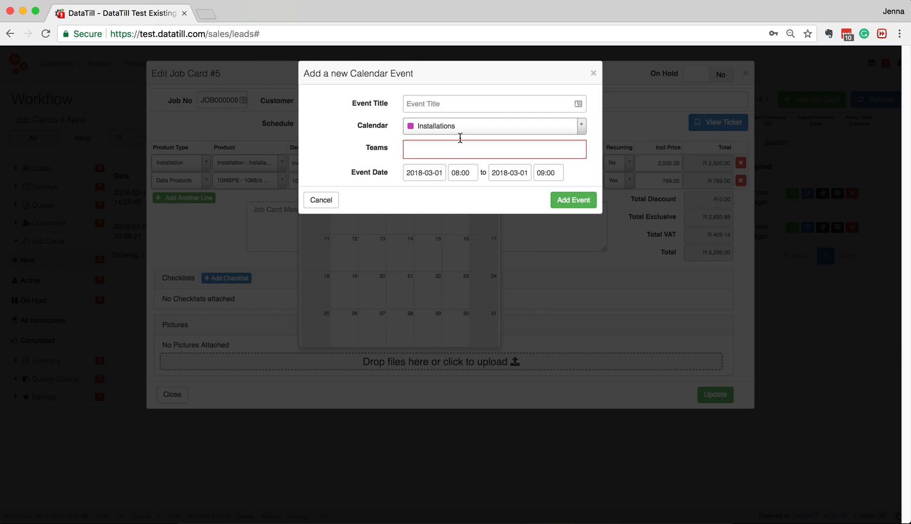
left_click(479, 105)
type("Installation")
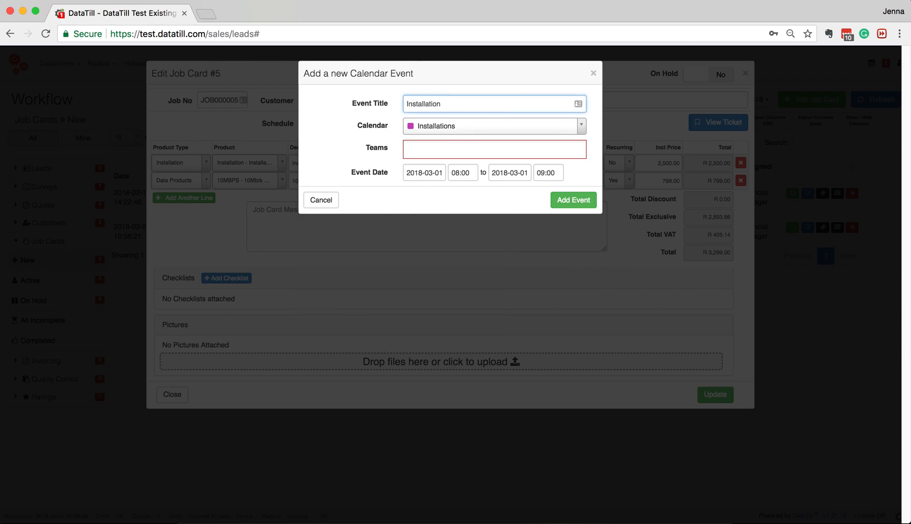
left_click(478, 148)
left_click(480, 171)
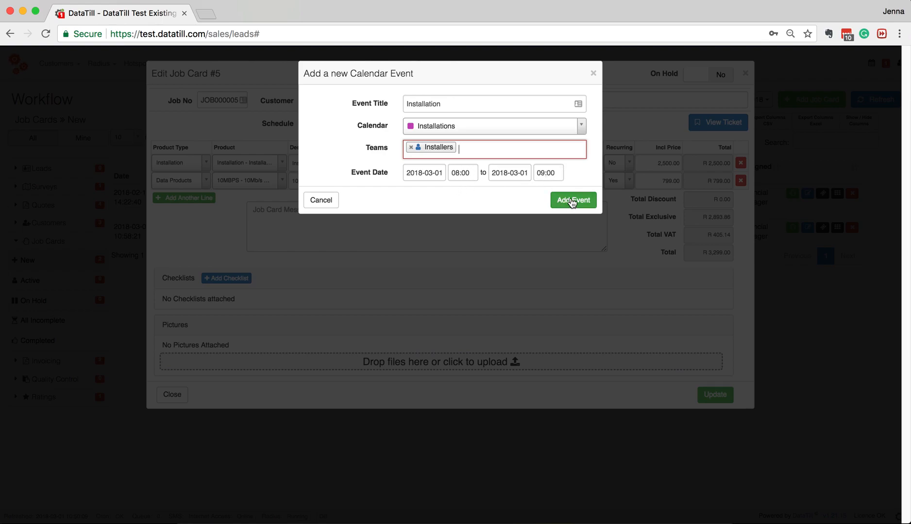
left_click(572, 201)
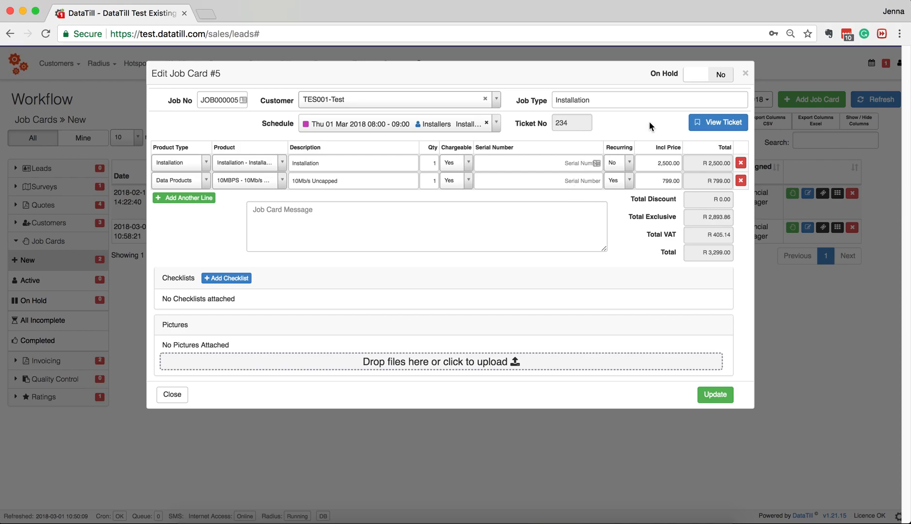
- Leave On Hold set to No and update job card JOB000005
left_click(716, 75)
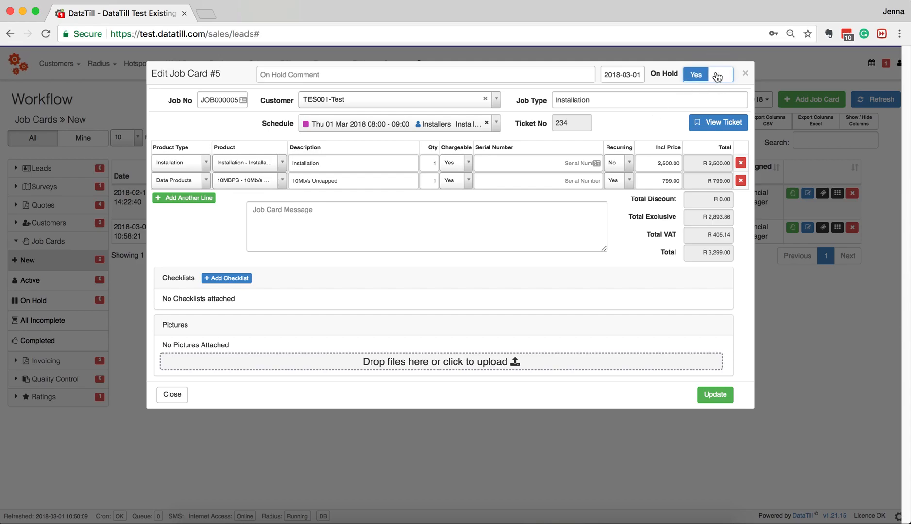
left_click(563, 79)
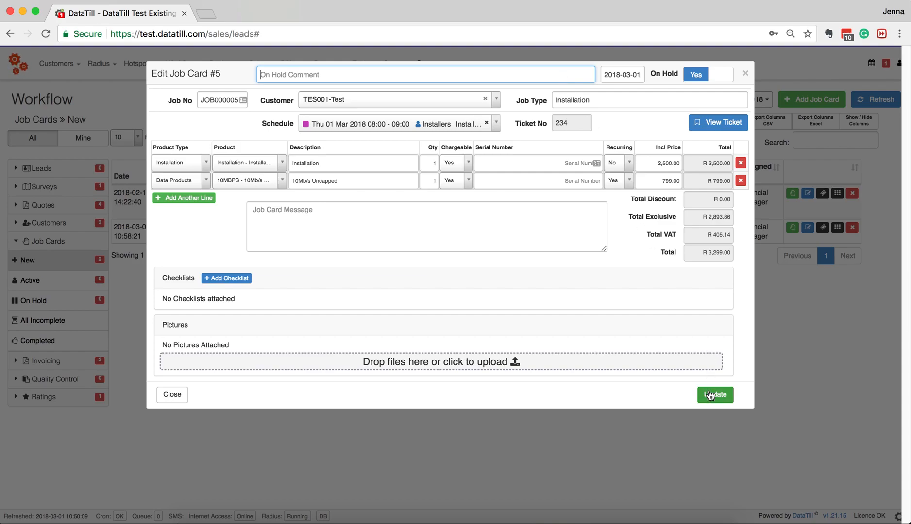
left_click(696, 78)
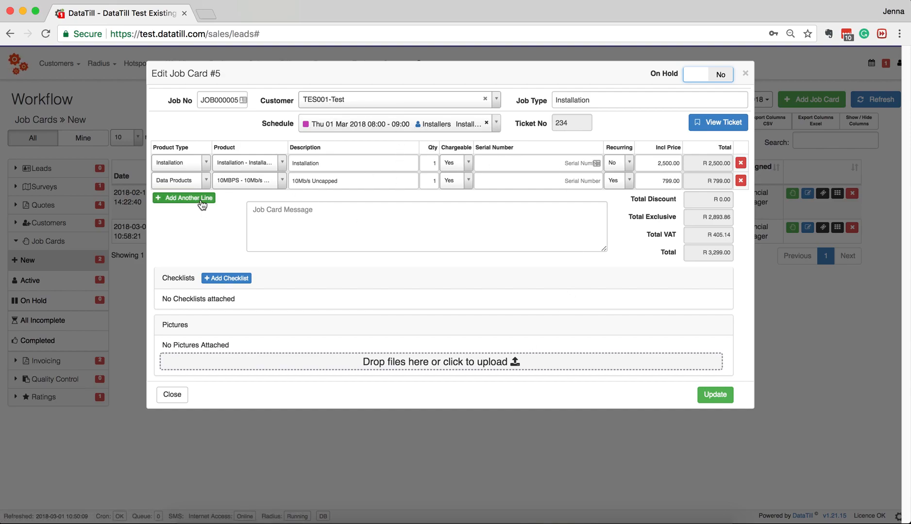
left_click(709, 394)
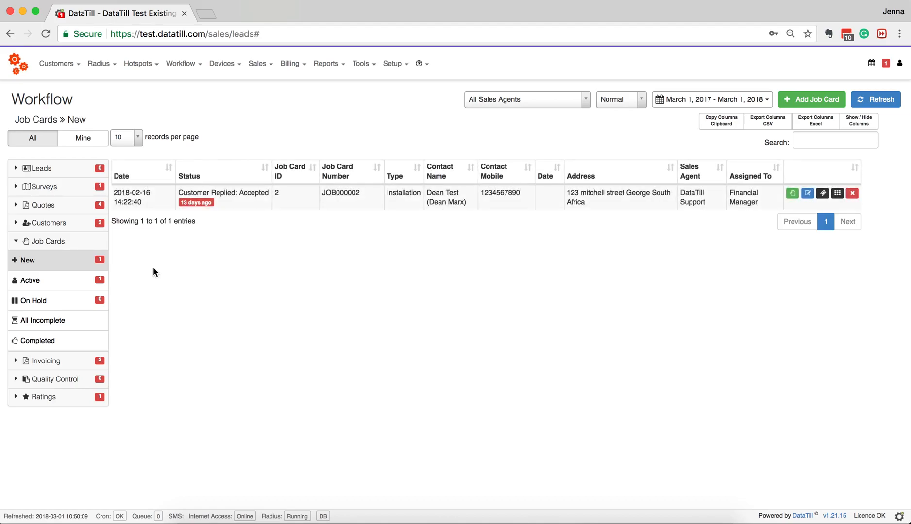
- Check JOB000005 in Active job cards, opening and closing its edit dialog unchanged
left_click(29, 283)
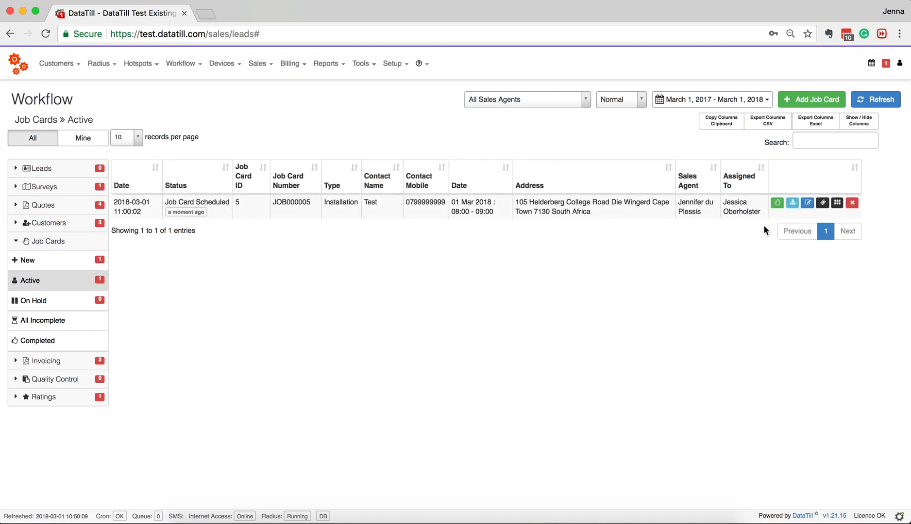
left_click(777, 204)
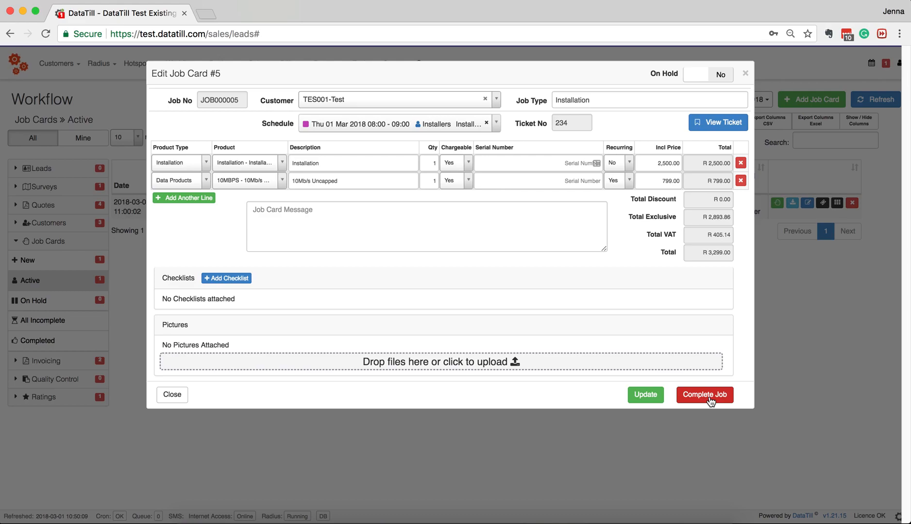
left_click(745, 73)
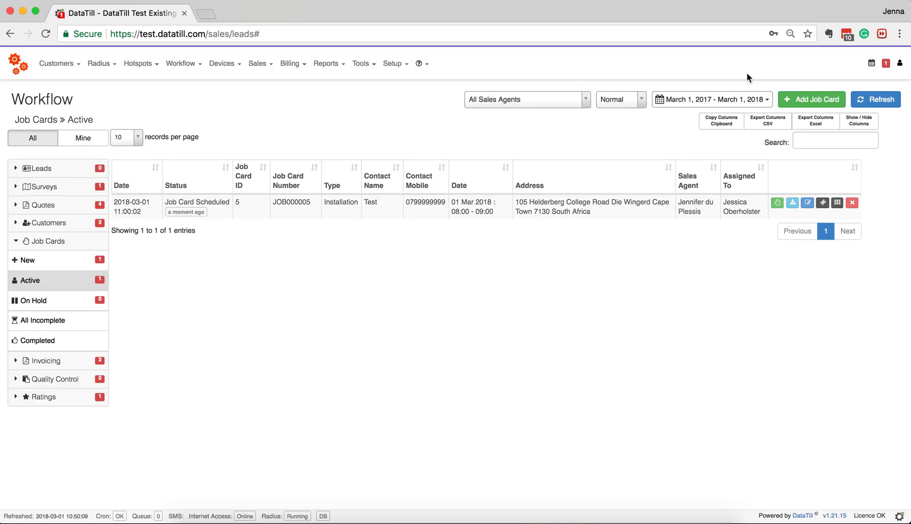
- Open the JOB000005 PDF, scroll through its line items and R 3,299.00 total, and return to DataTill
left_click(791, 204)
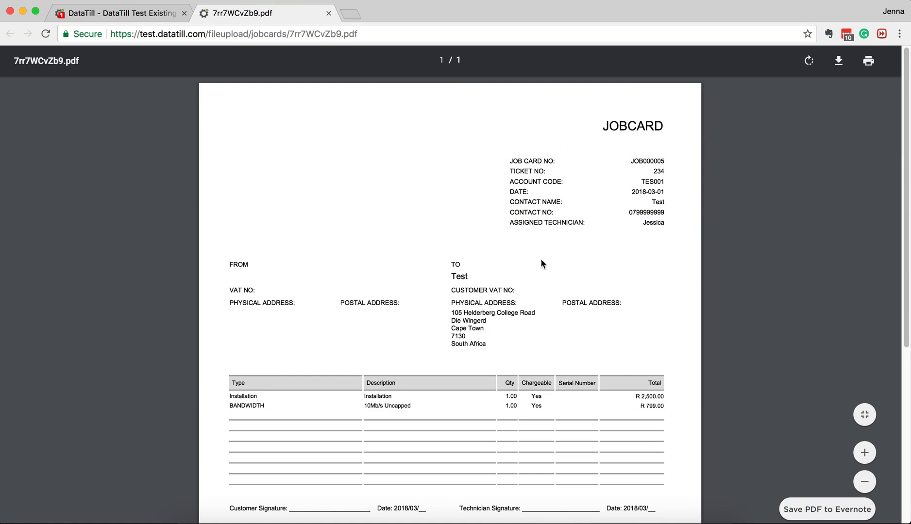
scroll(664, 246, "down", 3)
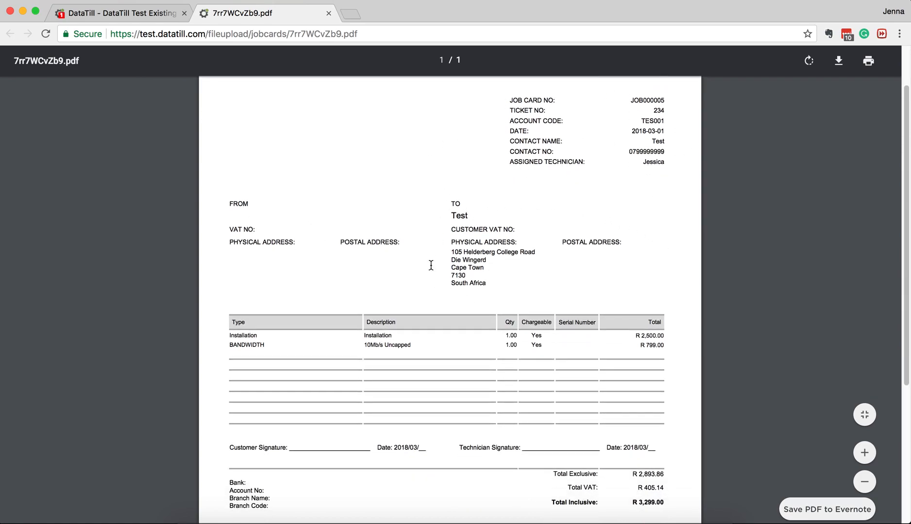
scroll(326, 291, "down", 4)
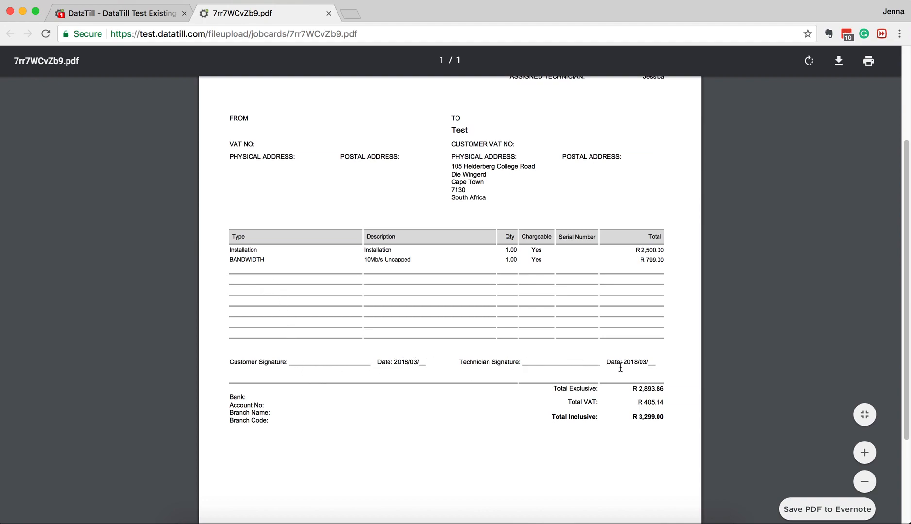
scroll(648, 362, "down", 1)
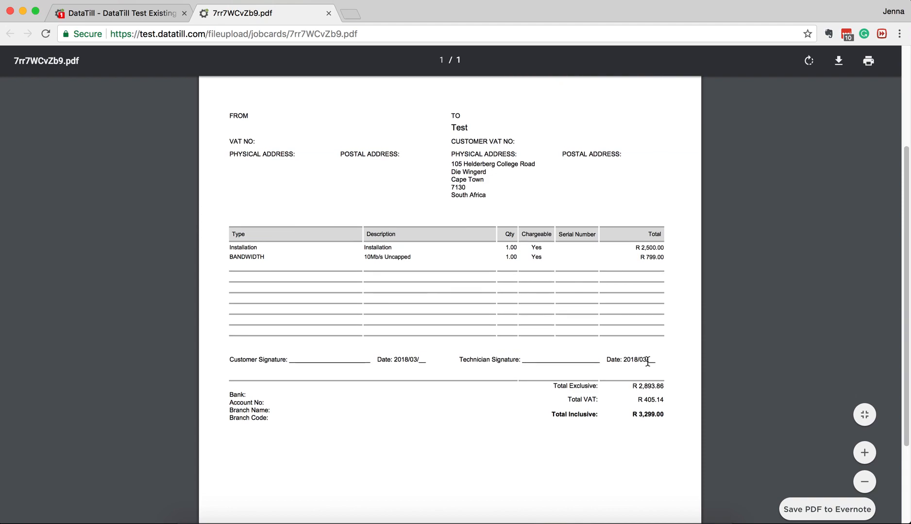
scroll(648, 361, "down", 3)
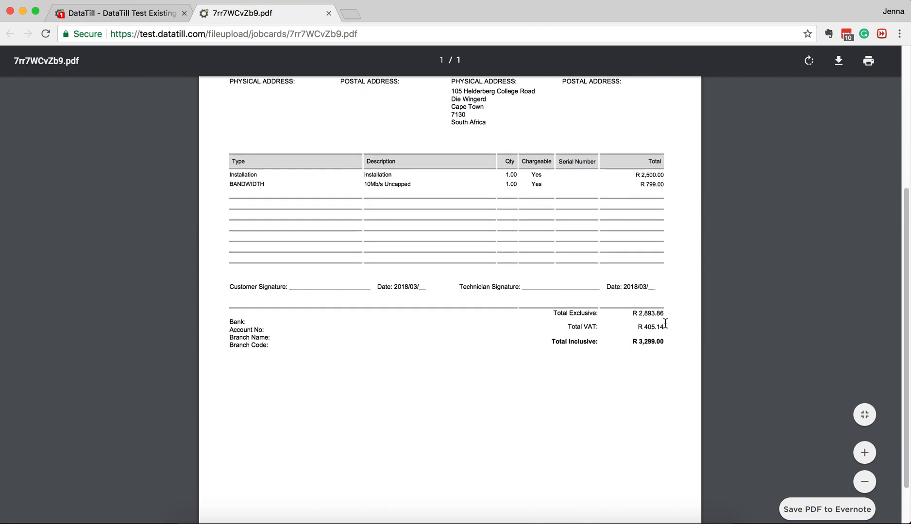
scroll(666, 326, "down", 2)
scroll(666, 326, "up", 5)
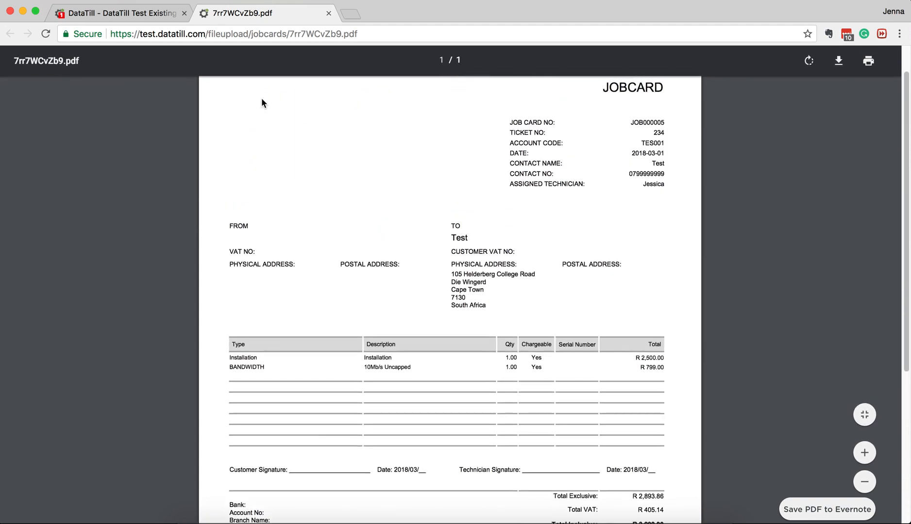
left_click(168, 14)
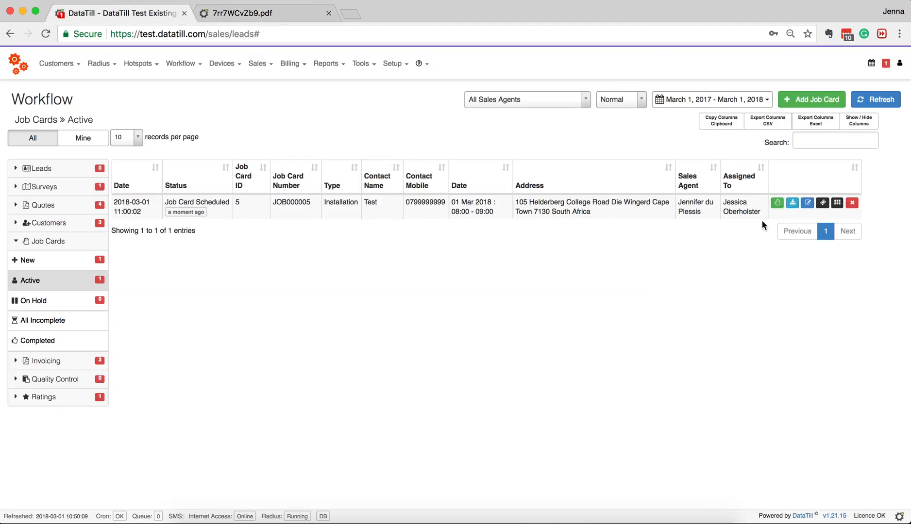
- Mark job card JOB000005 complete and list the jobs under Invoicing » New
left_click(777, 203)
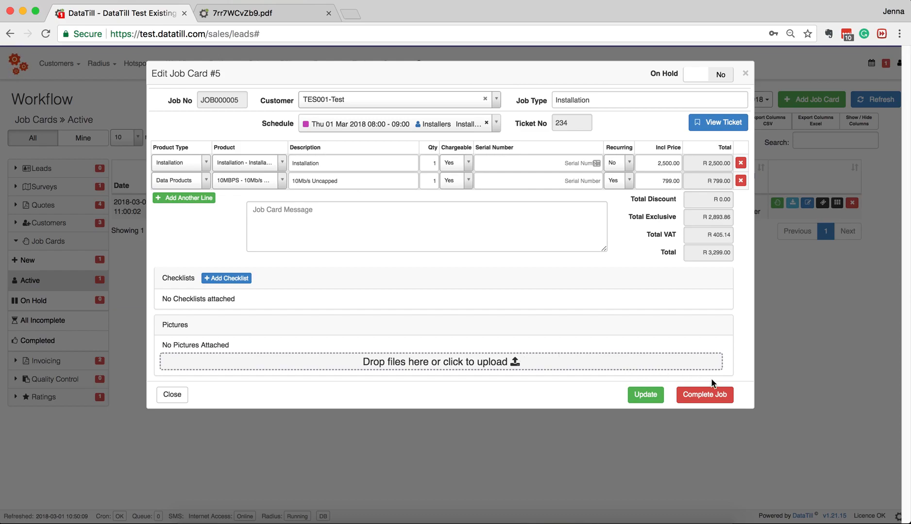
left_click(724, 397)
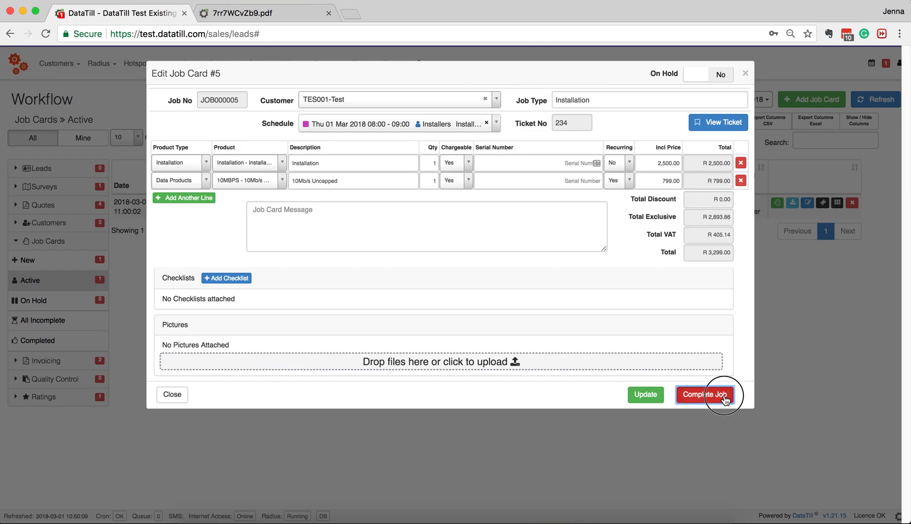
left_click(580, 118)
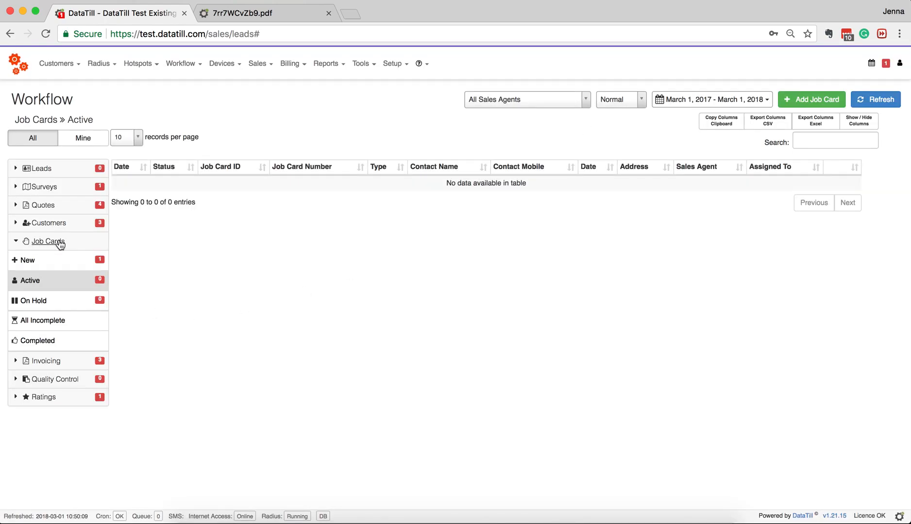
left_click(60, 244)
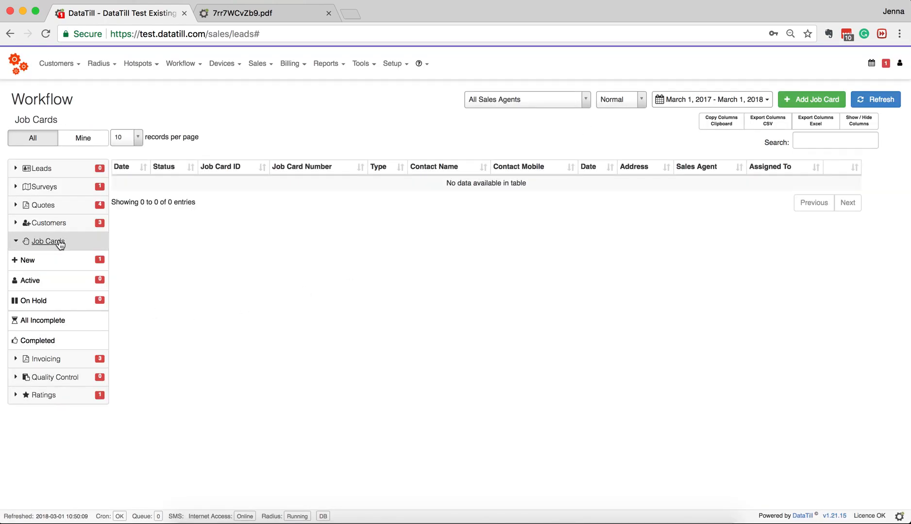
left_click(52, 262)
left_click(30, 280)
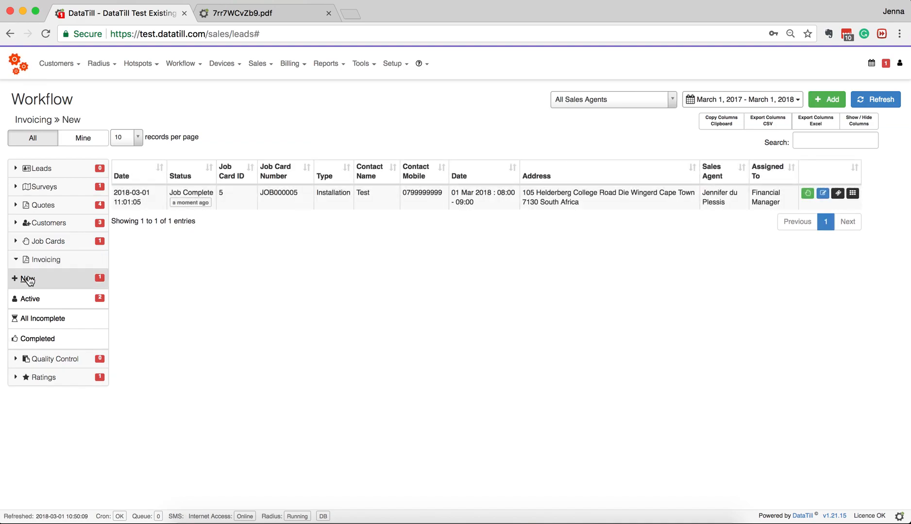
- Generate invoice #41 from job card #5, review it, and close it unchanged
left_click(807, 194)
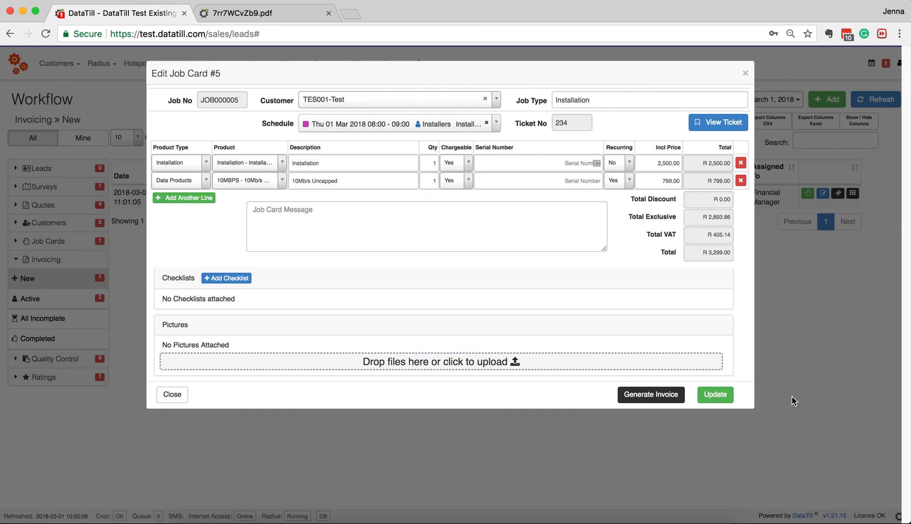
left_click(660, 401)
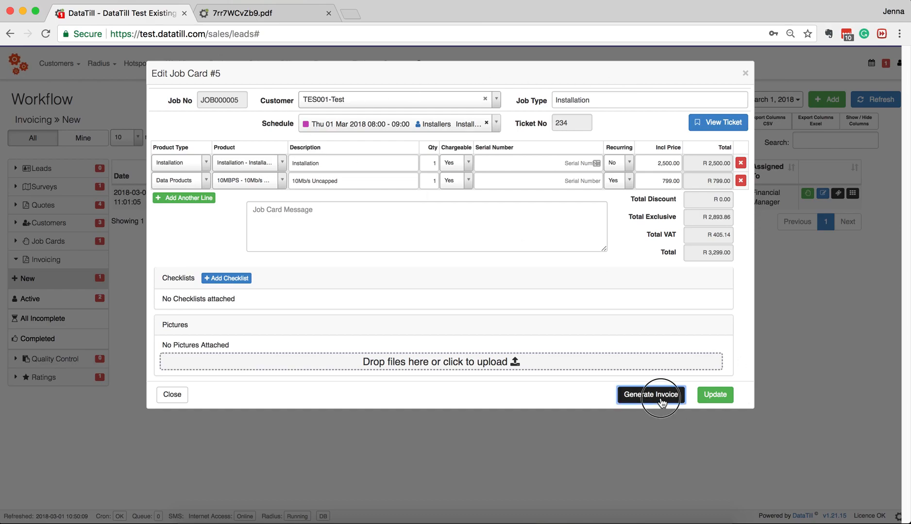
left_click(580, 118)
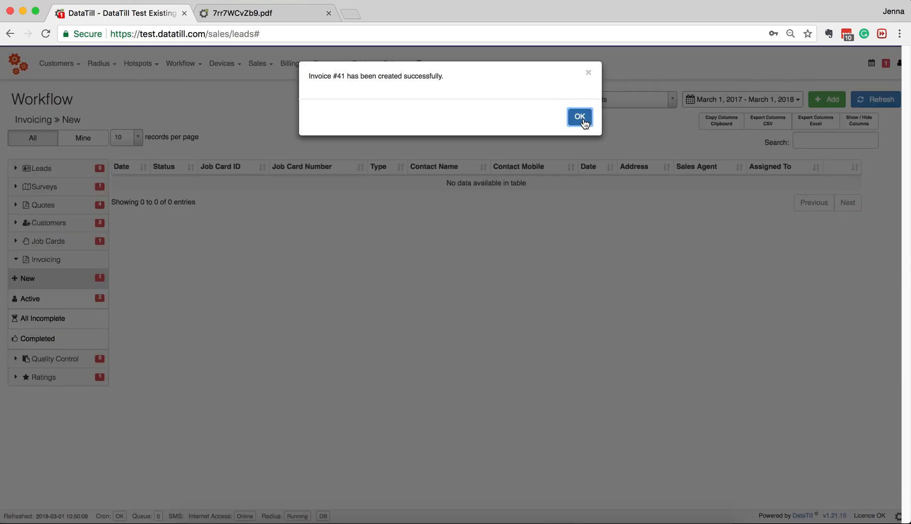
left_click(580, 118)
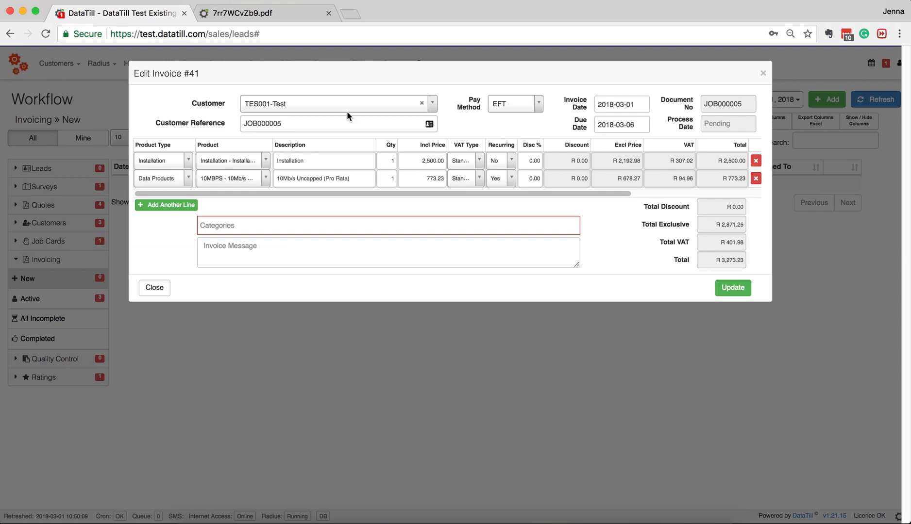
left_click(291, 124)
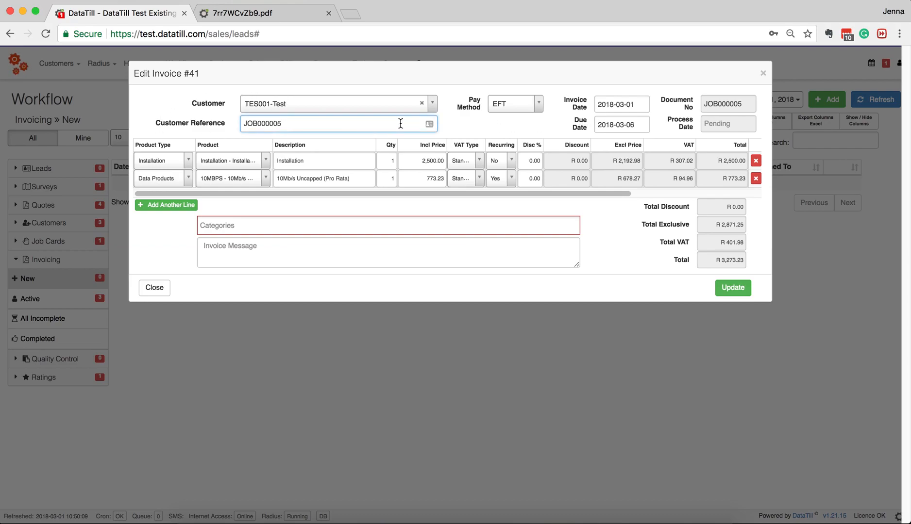
left_click(445, 122)
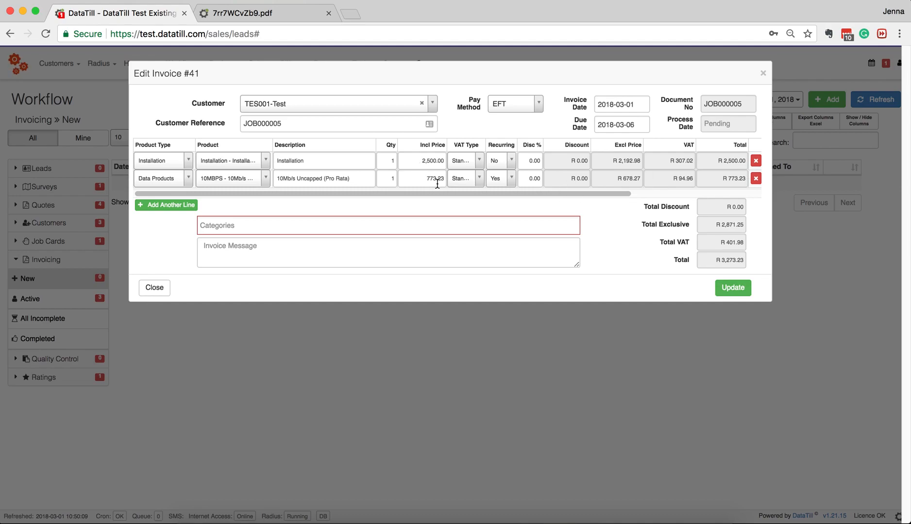
left_click(762, 73)
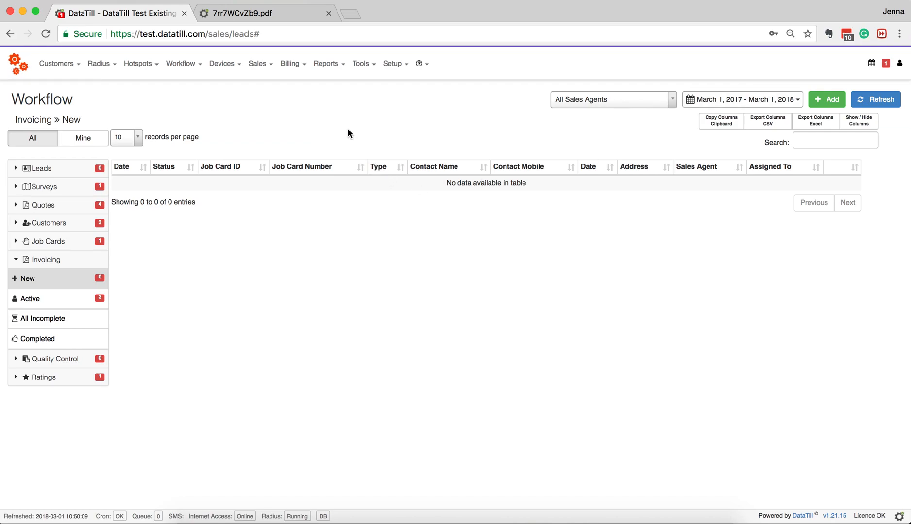
- Open Billing » Invoices in a new tab placed second
left_click(291, 65)
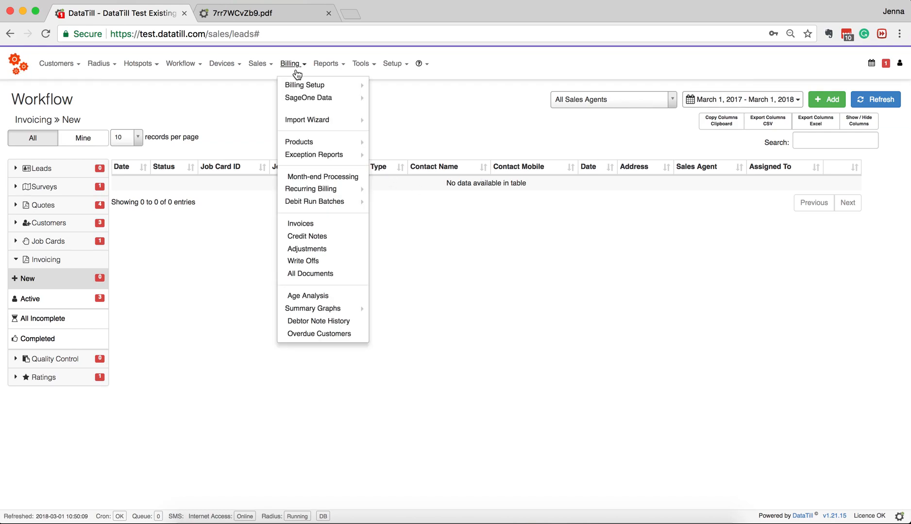
right_click(322, 217)
left_click(344, 224)
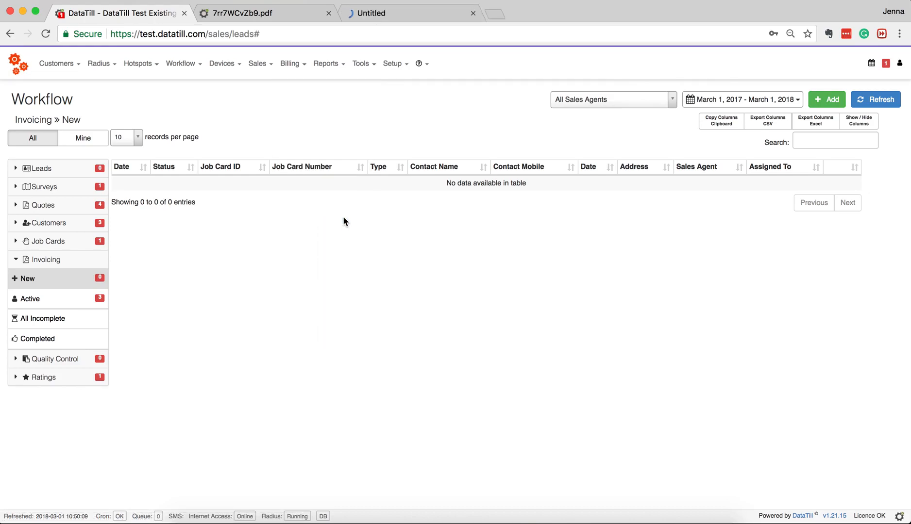
left_click_drag(407, 13, 261, 22)
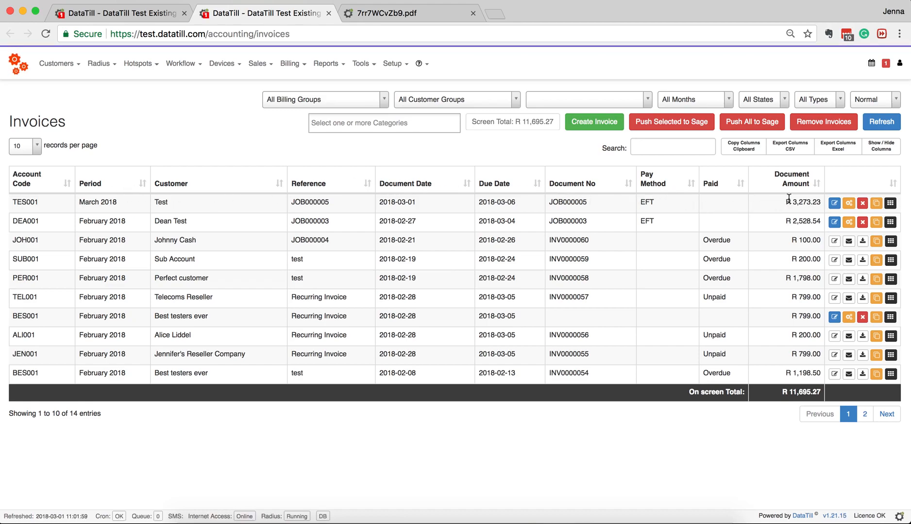
- Push the Test invoice to SageOne as INV0000061 and close the extra tabs
left_click(849, 206)
left_click(589, 154)
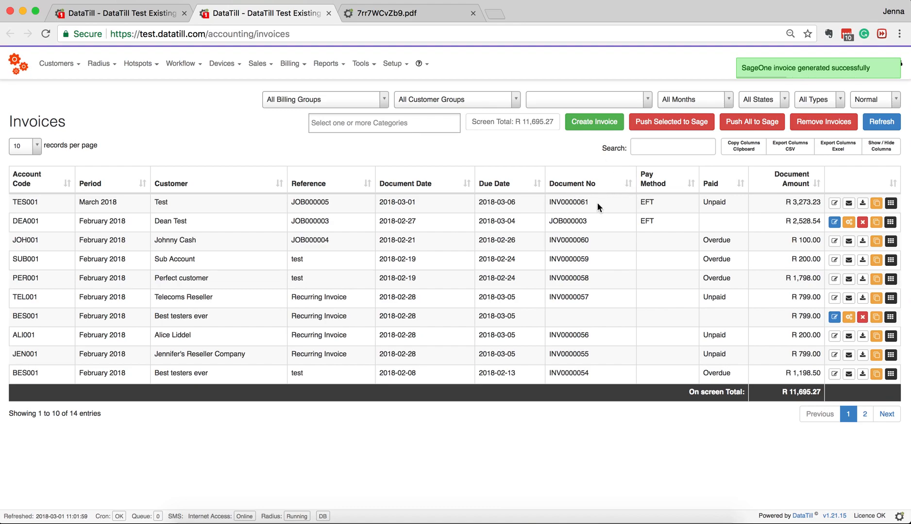
left_click(146, 13)
left_click(329, 14)
left_click(330, 14)
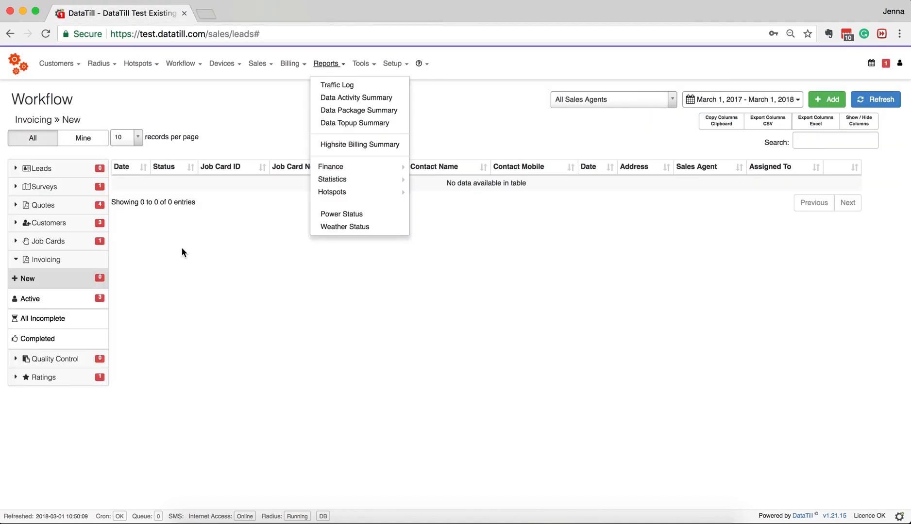
- Open the Test job's checklist from Quality Control » New
left_click(45, 260)
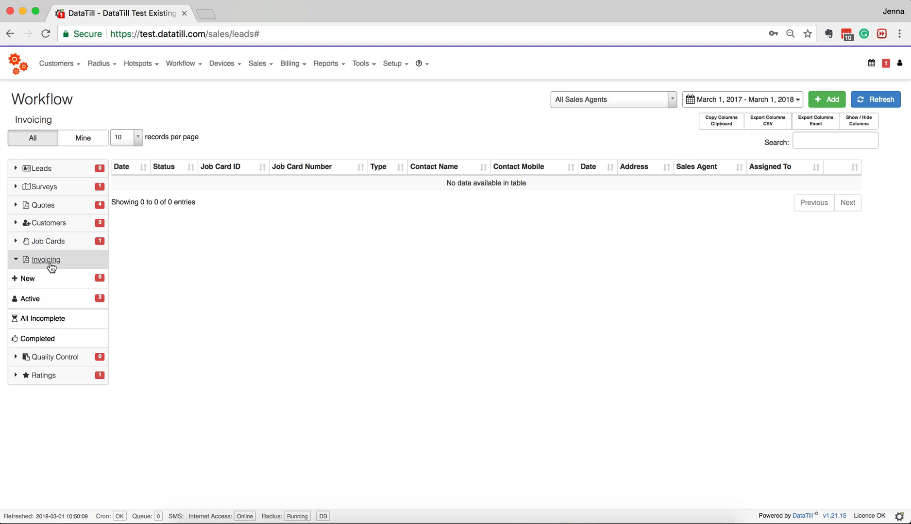
left_click(48, 279)
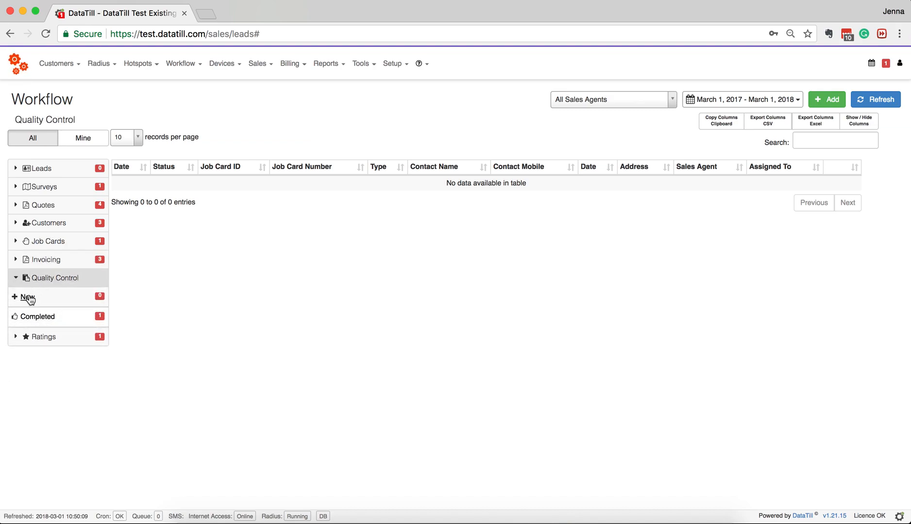
left_click(28, 298)
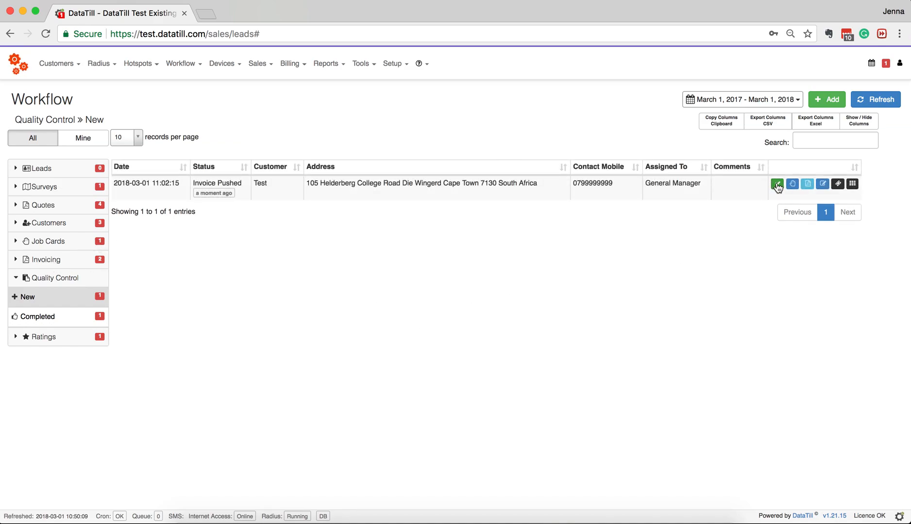
left_click(777, 185)
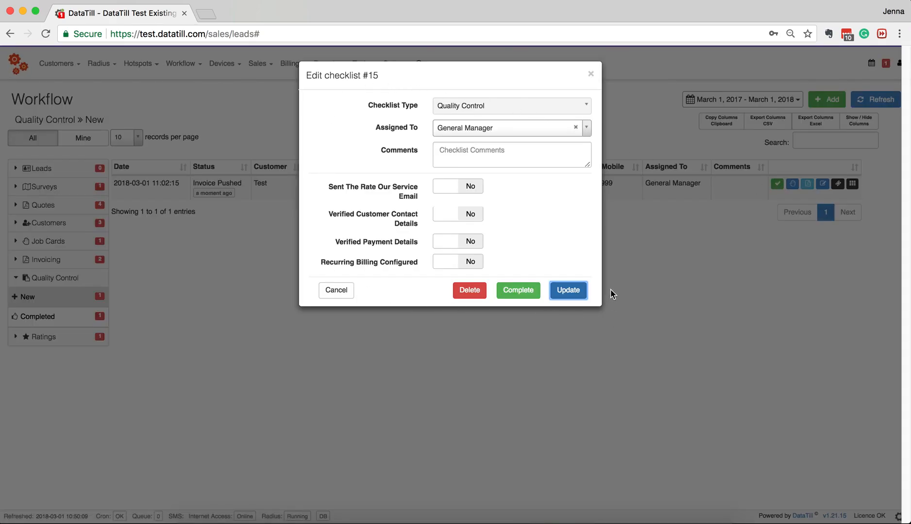
- Set rating email, contact details, payment details and recurring billing to Yes, and complete the checklist
left_click(467, 190)
left_click(465, 214)
left_click(464, 245)
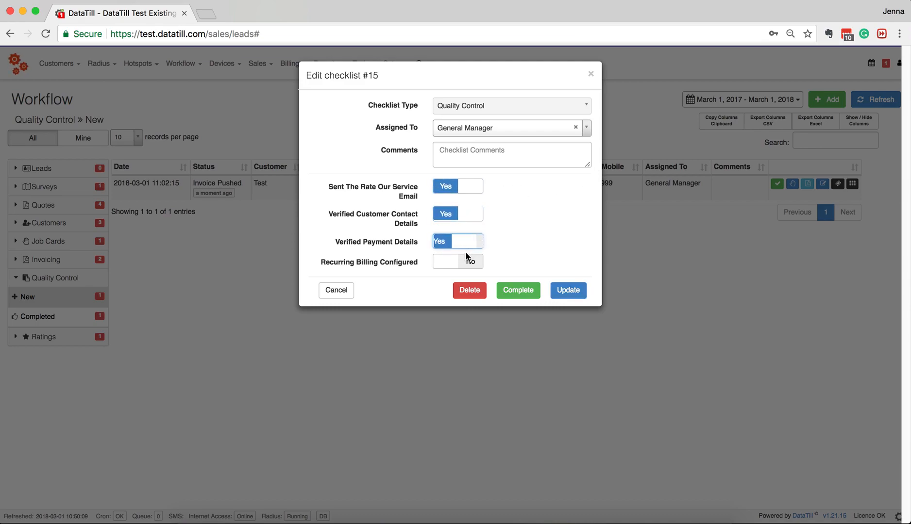
left_click(467, 261)
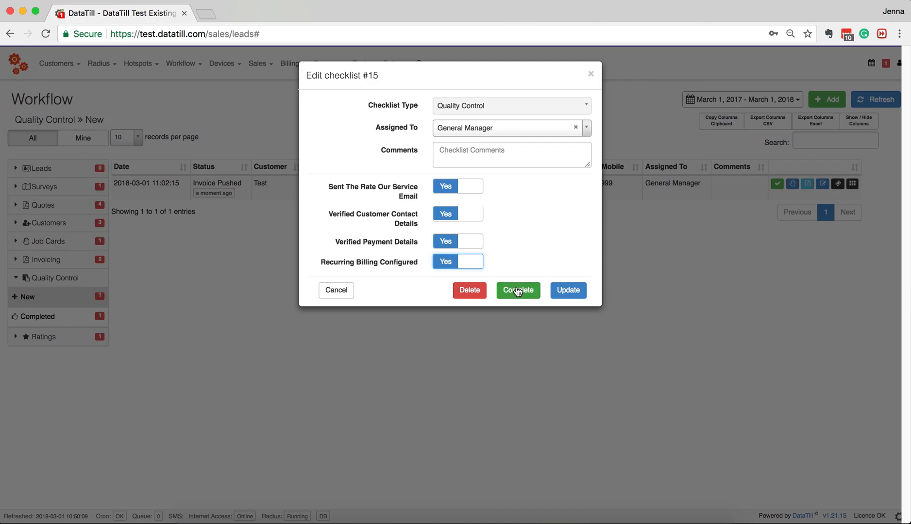
left_click(520, 289)
left_click(579, 138)
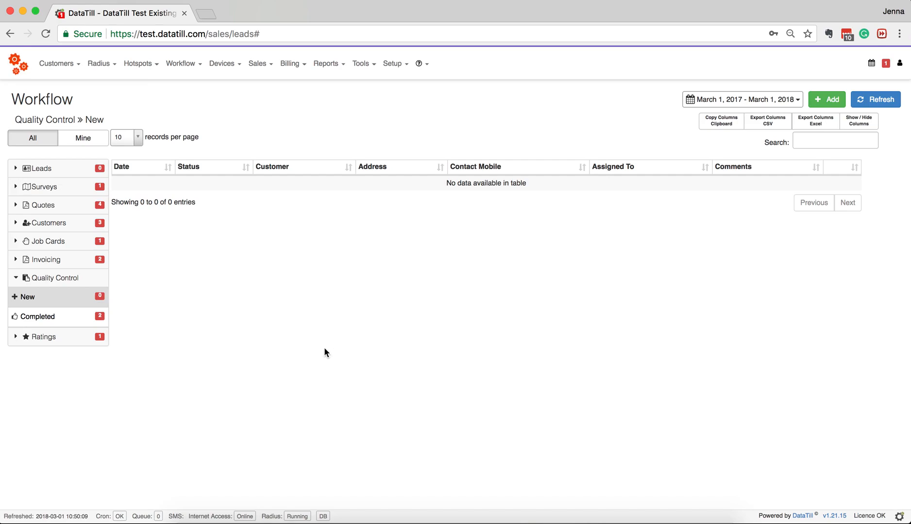
- Acknowledge the five-star 'Fantastic Service' rating under Ratings > New and check it in the Acknowledged list
left_click(66, 278)
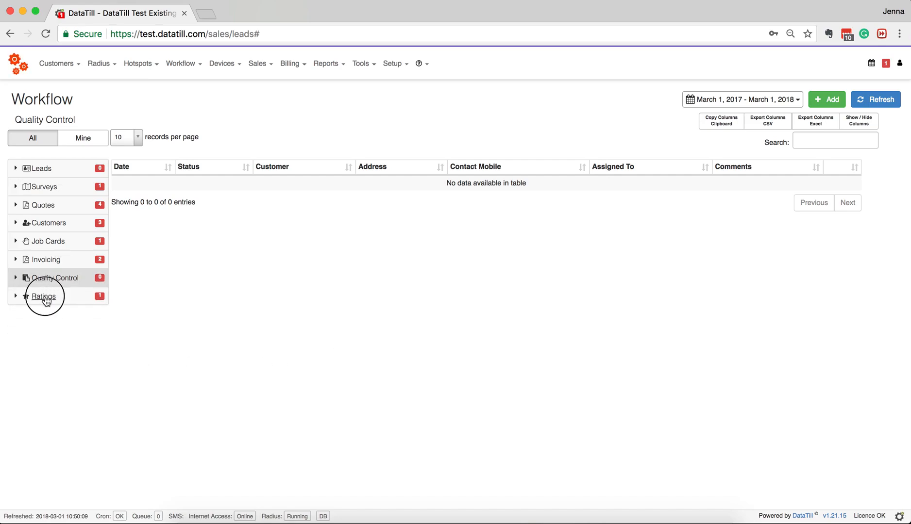
left_click(44, 297)
left_click(30, 314)
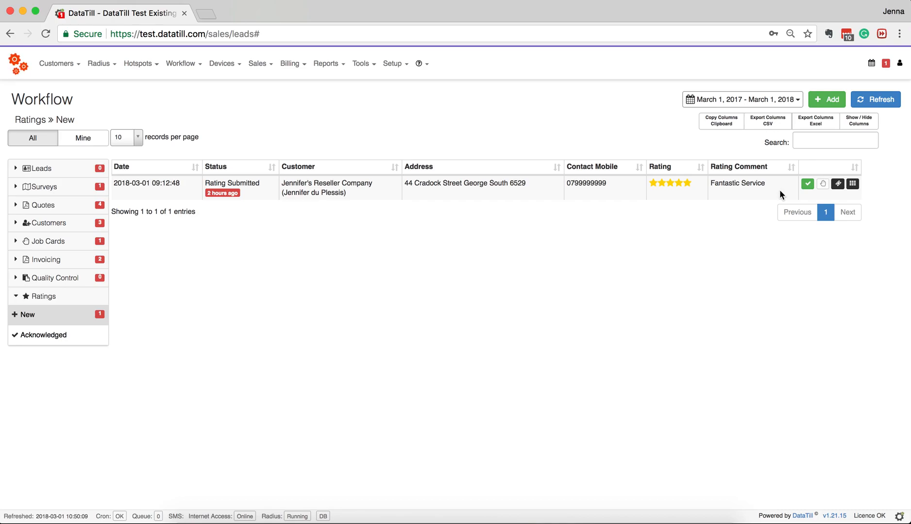
left_click(807, 185)
left_click(576, 119)
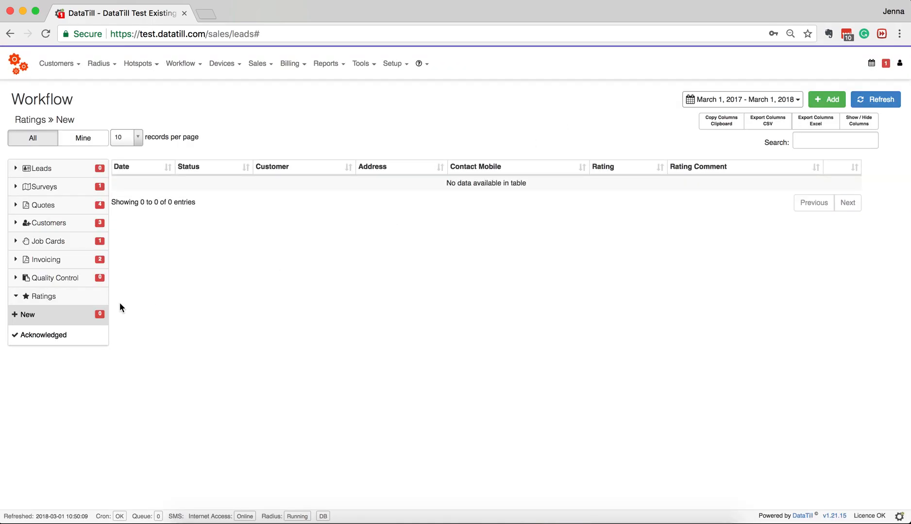
left_click(43, 336)
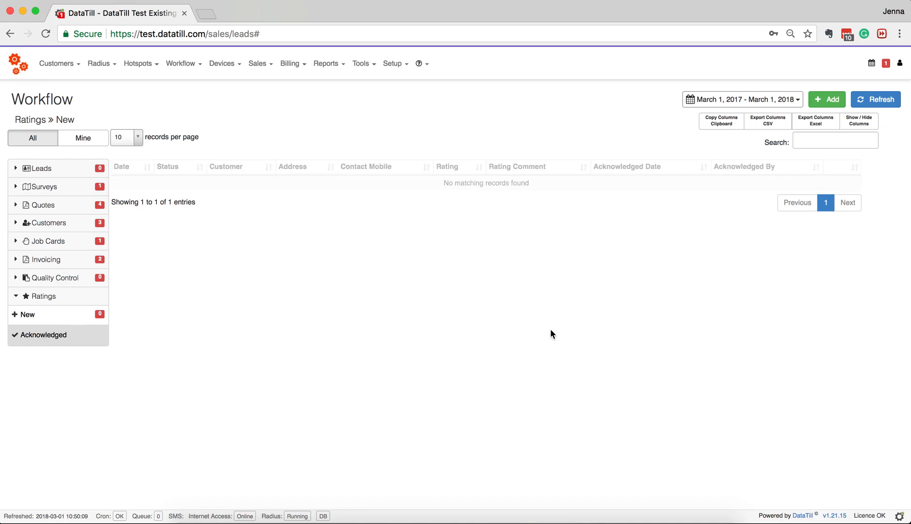